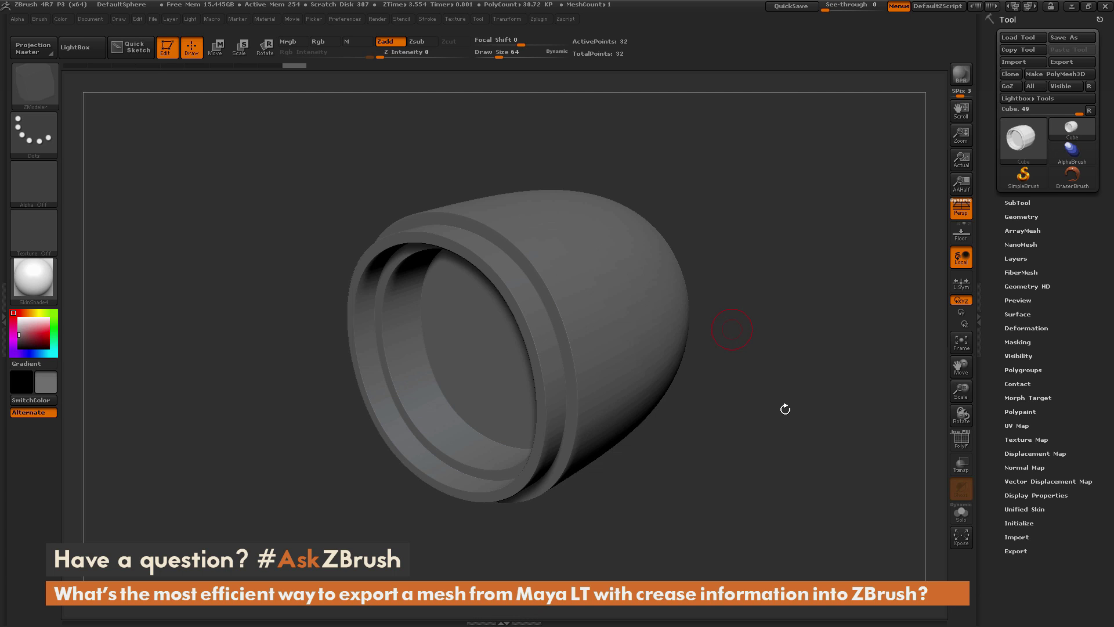
# Save the ring as 'Cube' in Maya *.ma format into the CreaseFiles folder.
pyautogui.moveTo(785, 409); pyautogui.dragTo(785, 407)
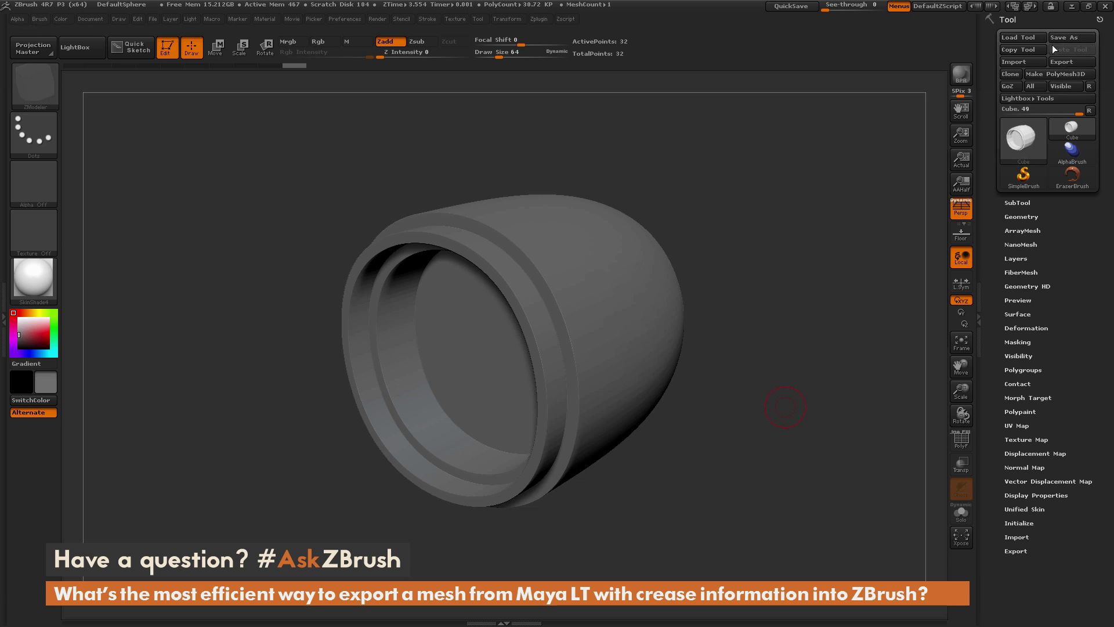
pyautogui.click(1072, 62)
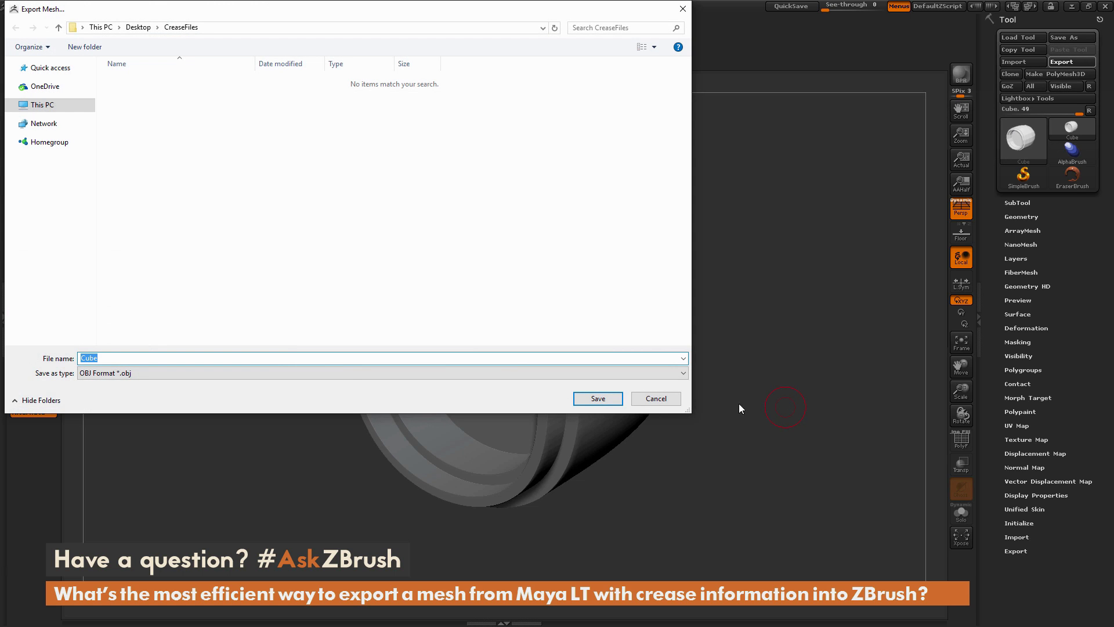
pyautogui.click(349, 375)
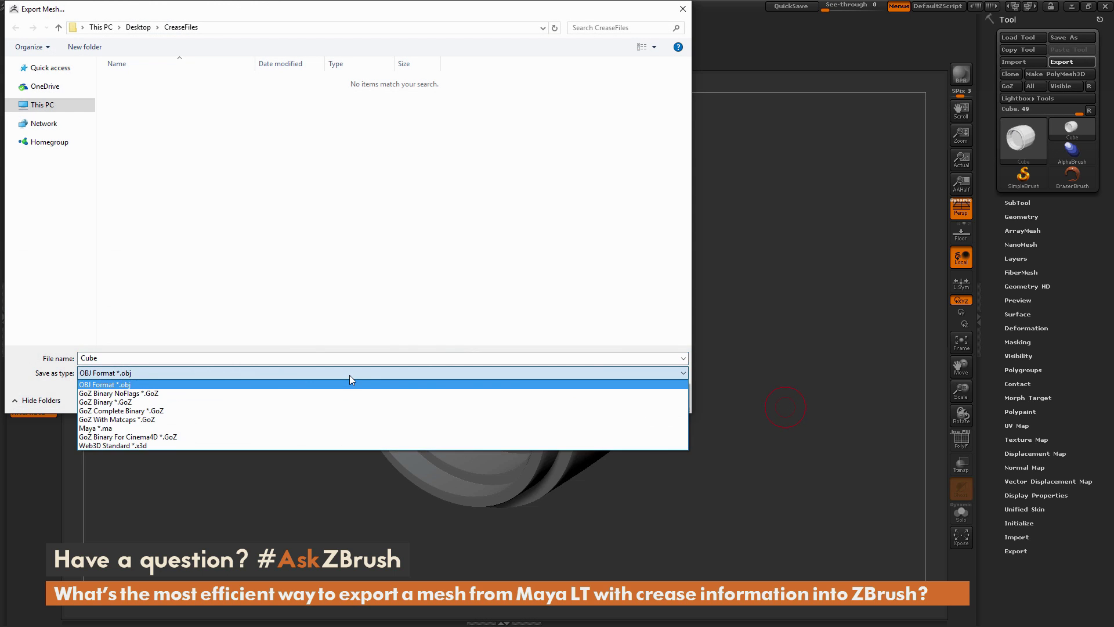
pyautogui.click(348, 428)
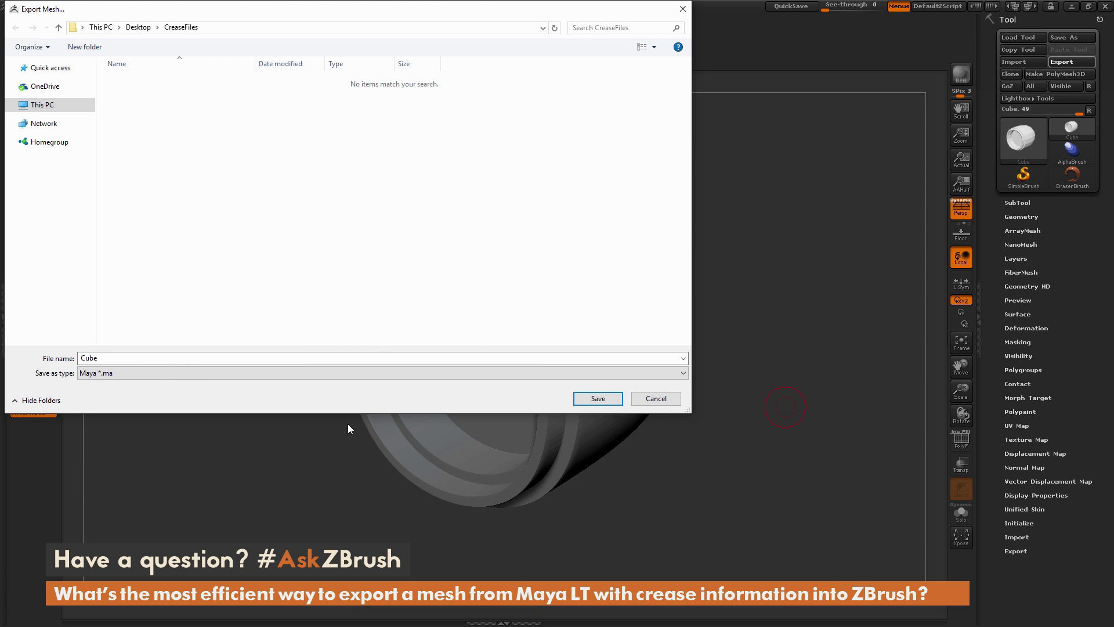
pyautogui.click(96, 358)
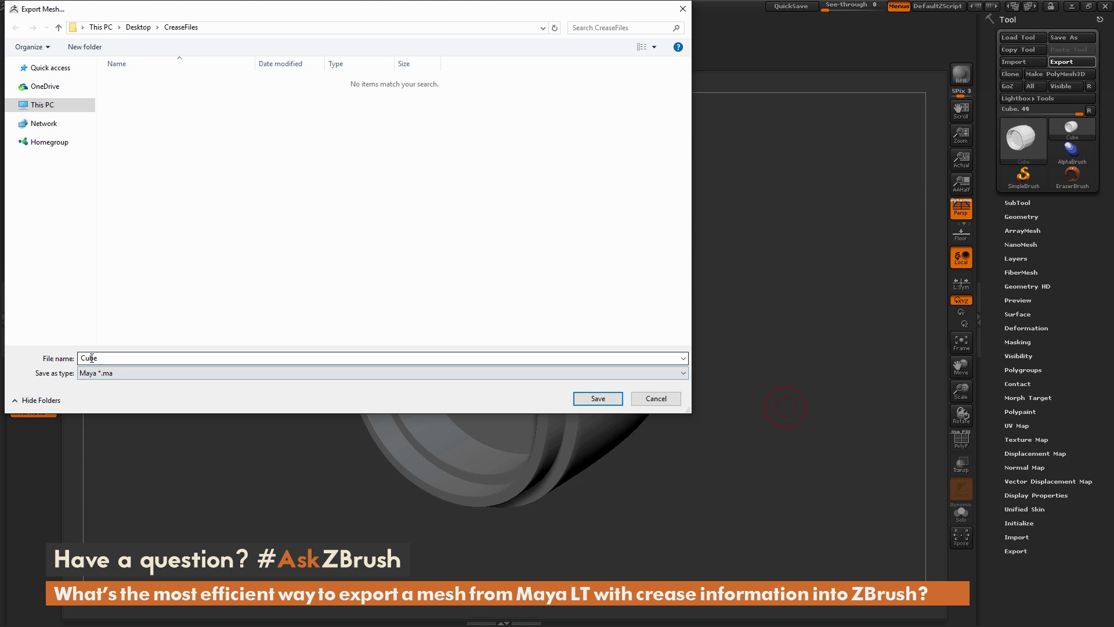
pyautogui.click(597, 399)
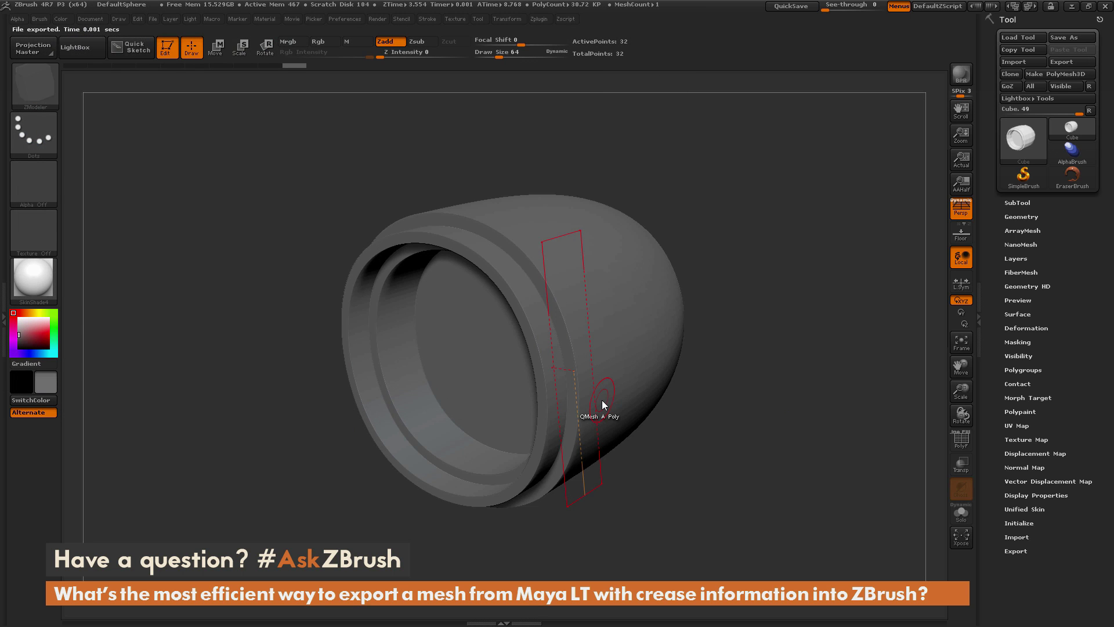
pyautogui.click(539, 19)
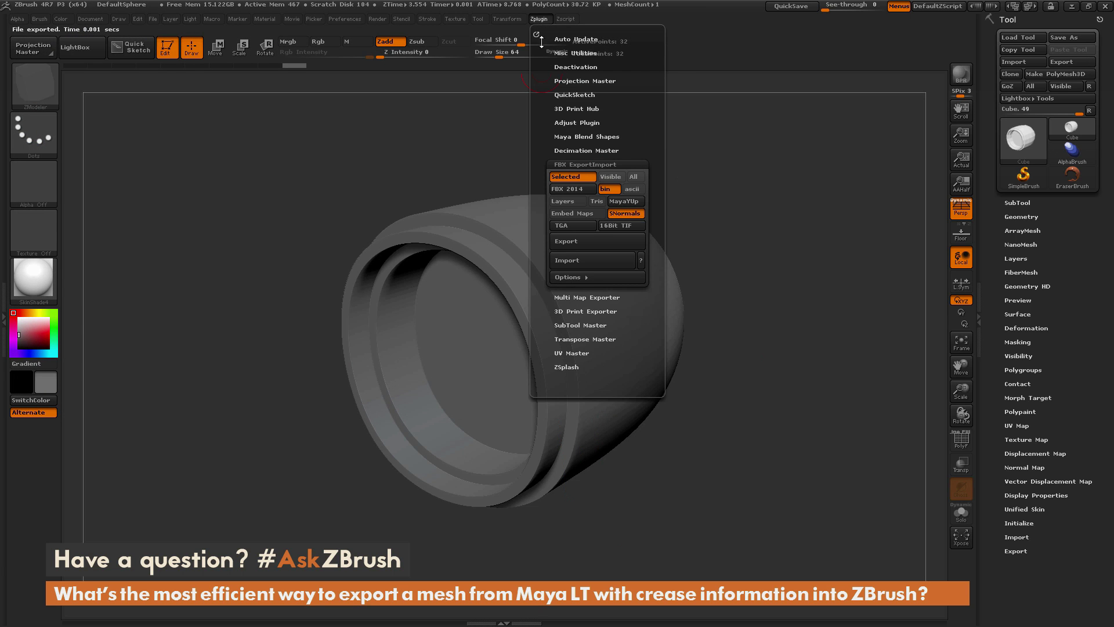
pyautogui.click(584, 189)
pyautogui.click(586, 190)
pyautogui.click(587, 189)
pyautogui.click(586, 189)
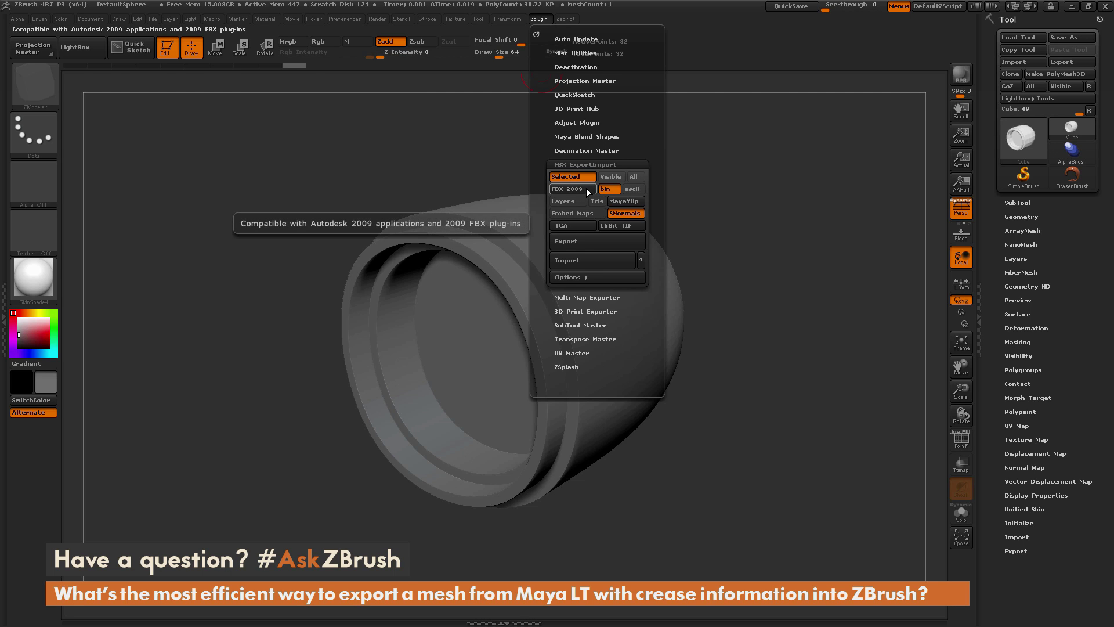
pyautogui.click(586, 188)
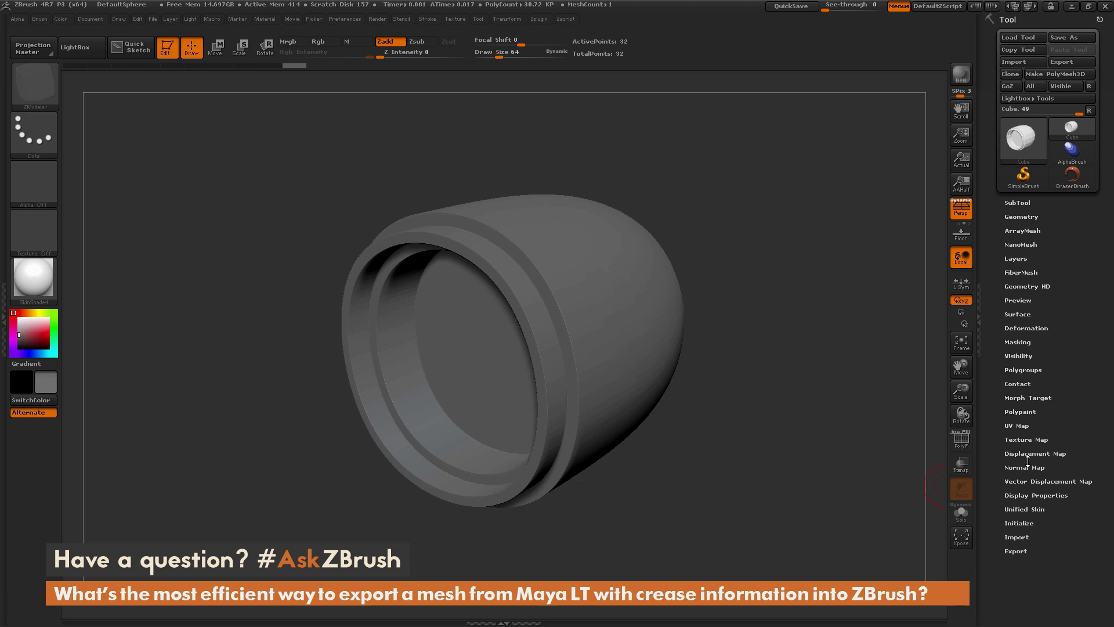
# Export the ring through the FBX ExportImport plugin as Cube.fbx in CreaseFiles.
pyautogui.click(539, 20)
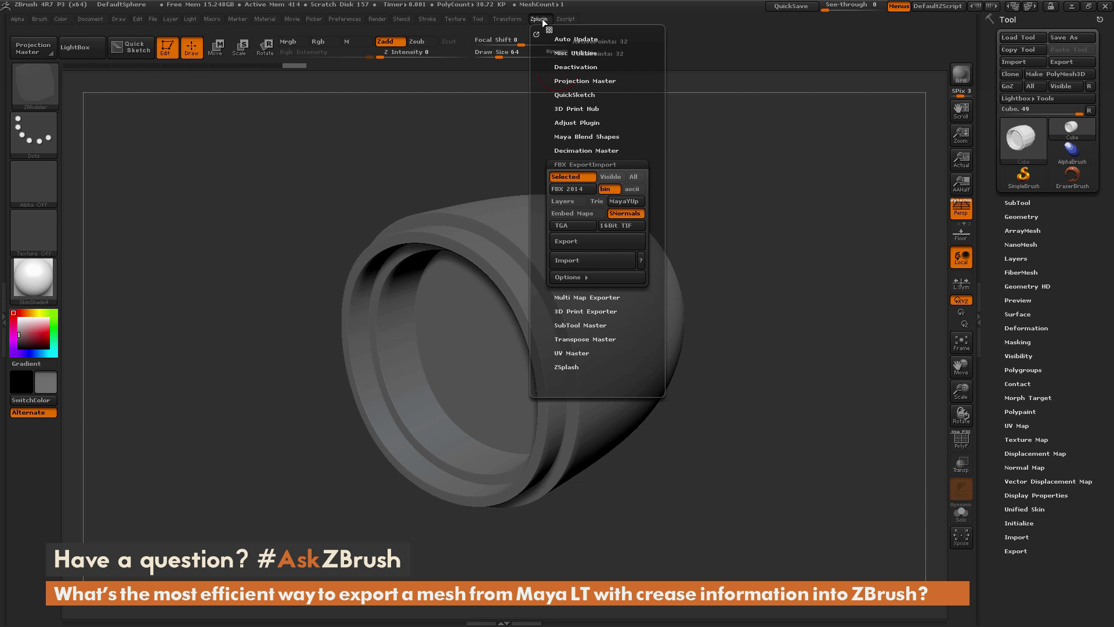
pyautogui.click(606, 242)
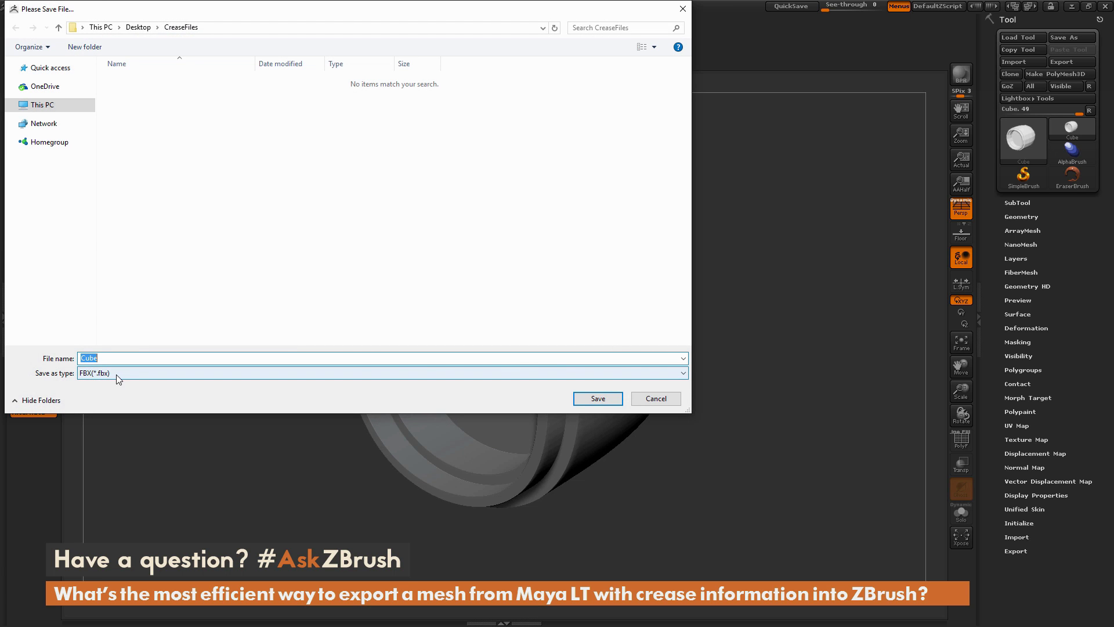
pyautogui.click(606, 400)
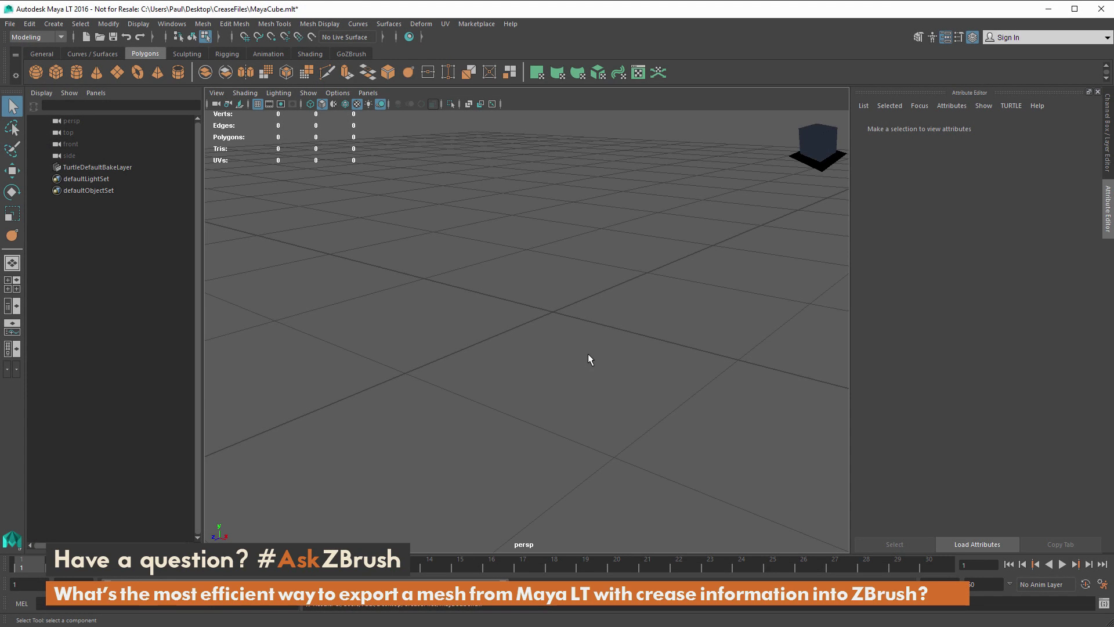
pyautogui.click(10, 24)
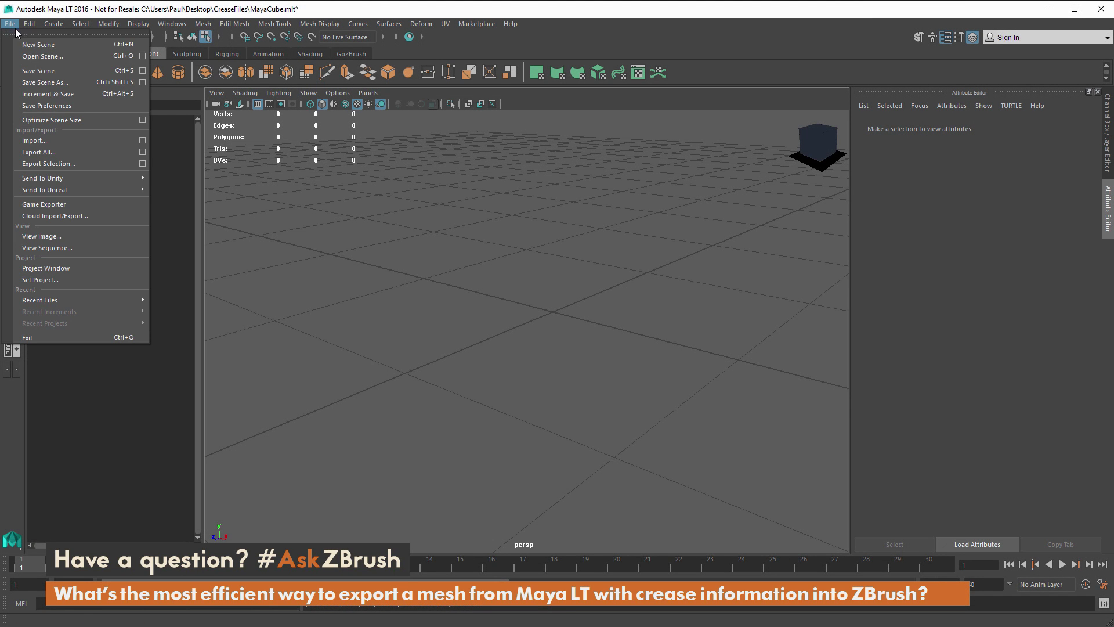
pyautogui.click(73, 140)
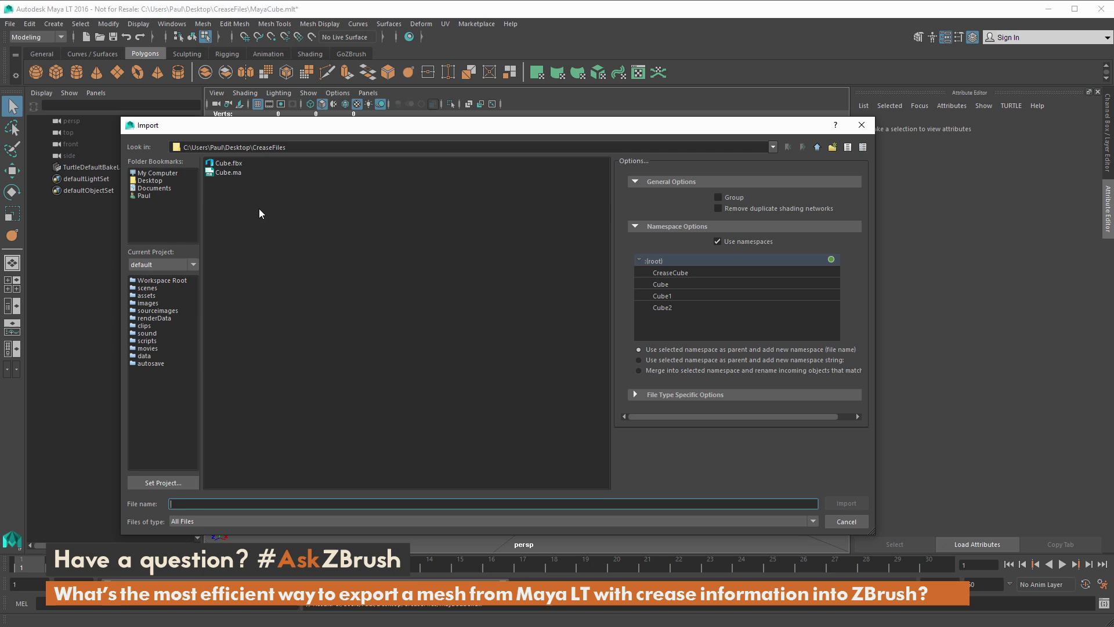
pyautogui.click(238, 173)
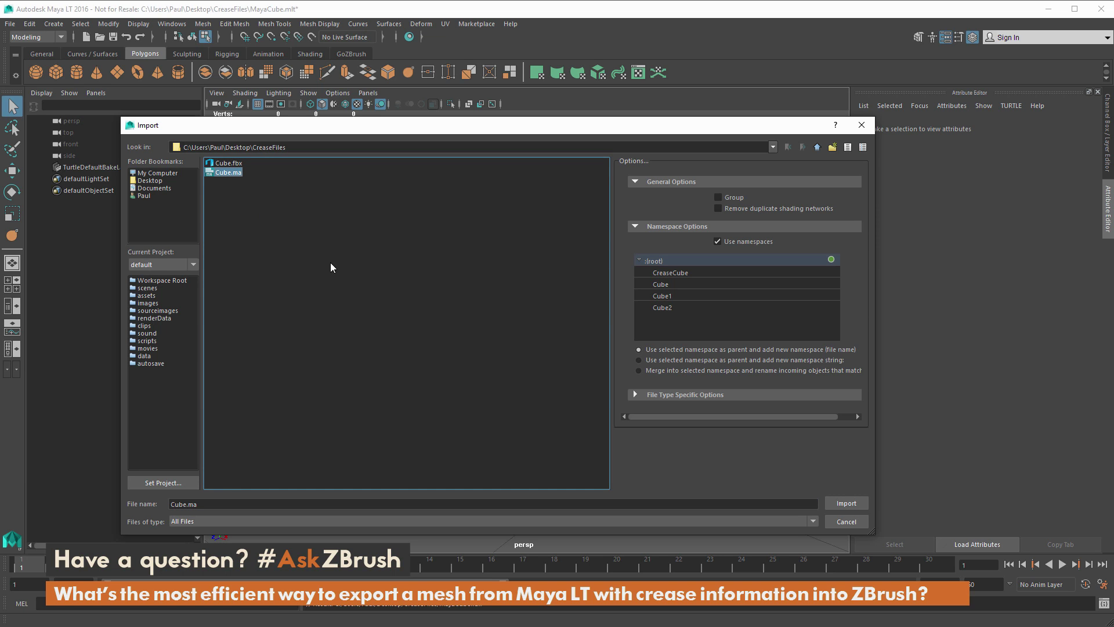
pyautogui.click(842, 503)
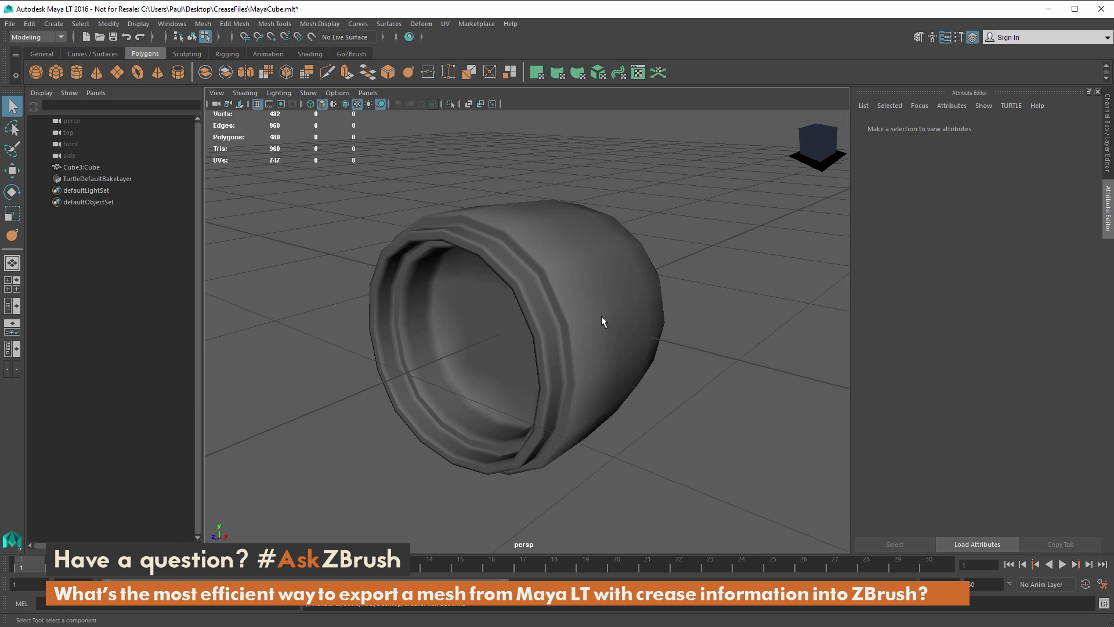
pyautogui.moveTo(593, 308); pyautogui.dragTo(588, 379, button='right')
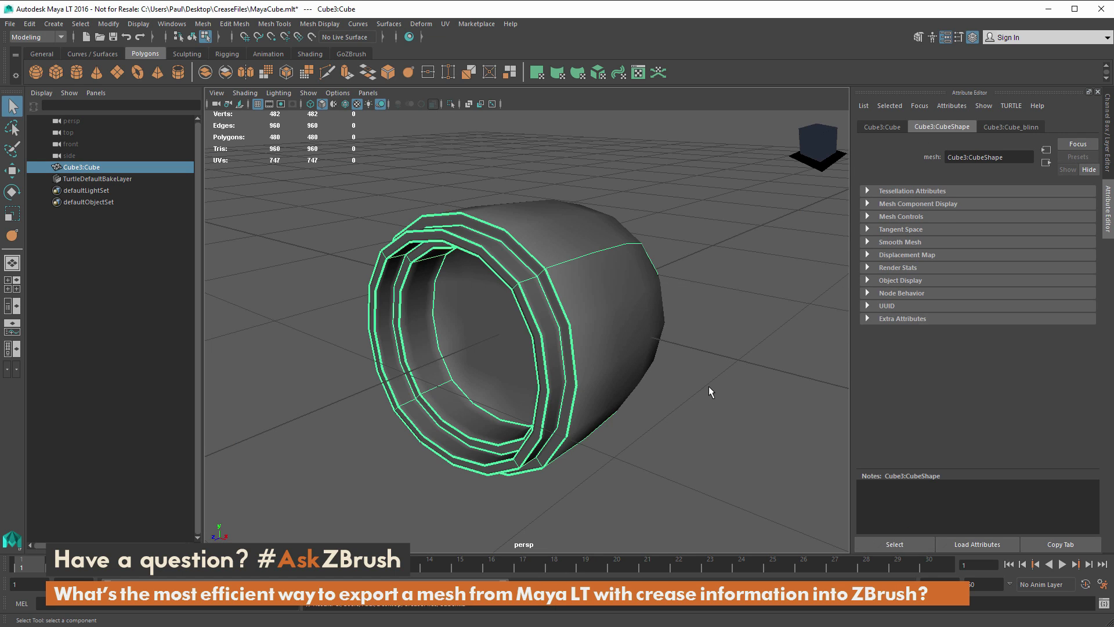
pyautogui.press('1')
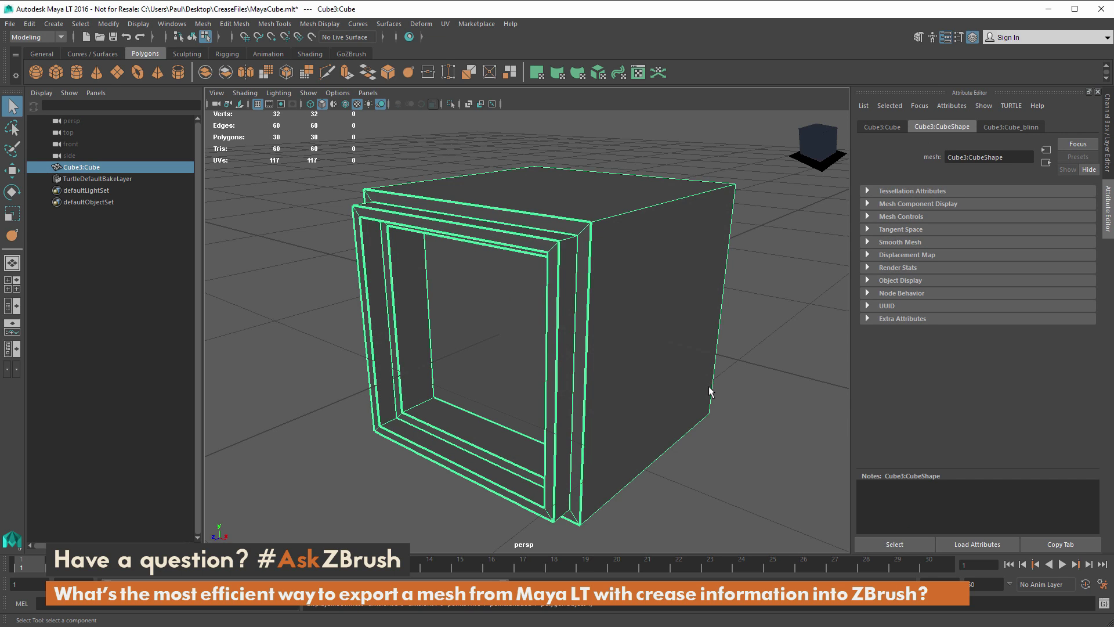
pyautogui.press('2')
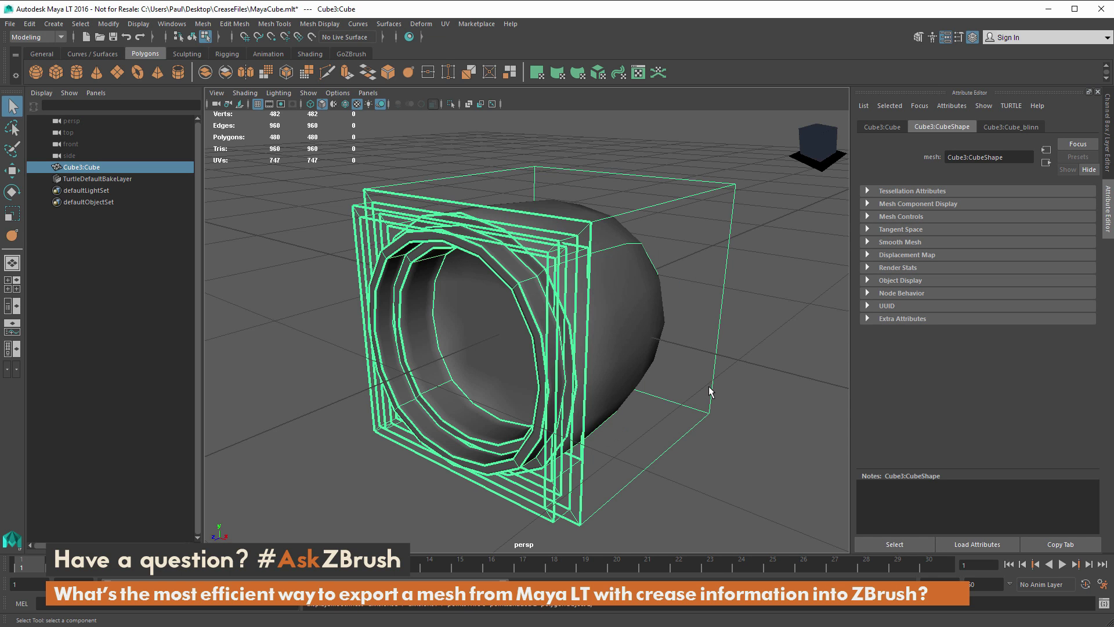
pyautogui.press('3')
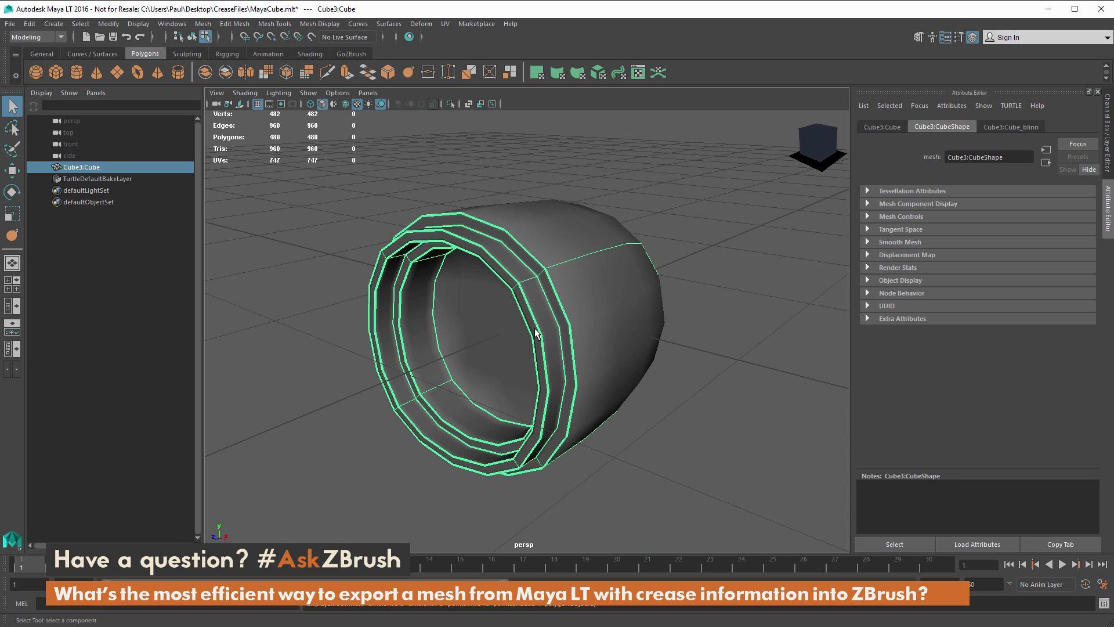
pyautogui.press('Delete')
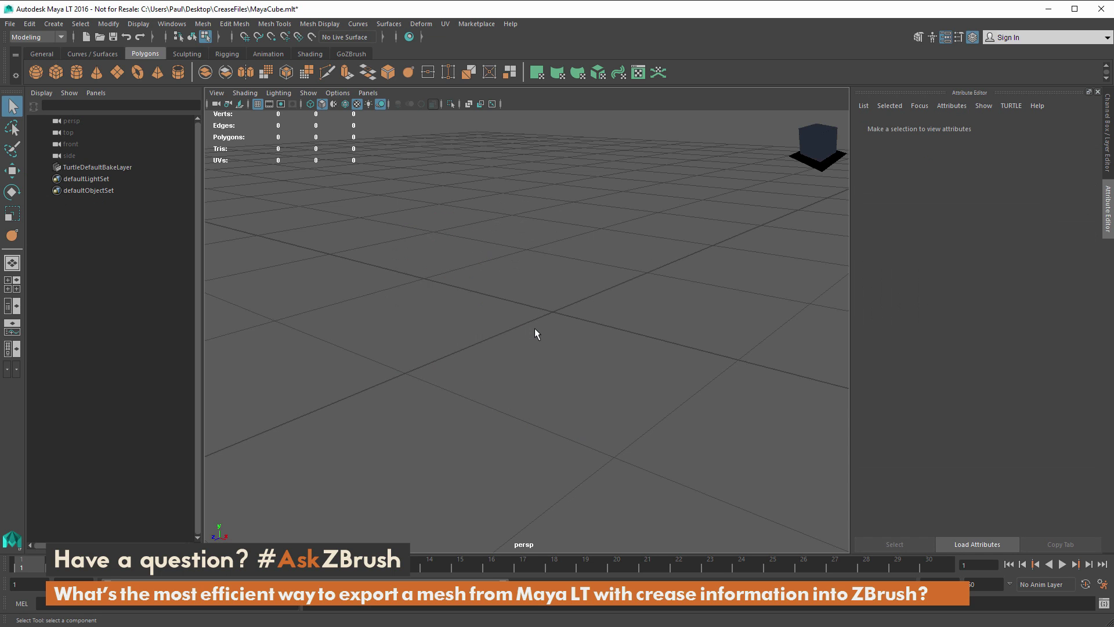
# Import Cube.fbx from CreaseFiles, adding the Cube4 ring mesh (482 verts, 480 polygons).
pyautogui.click(10, 23)
pyautogui.click(66, 138)
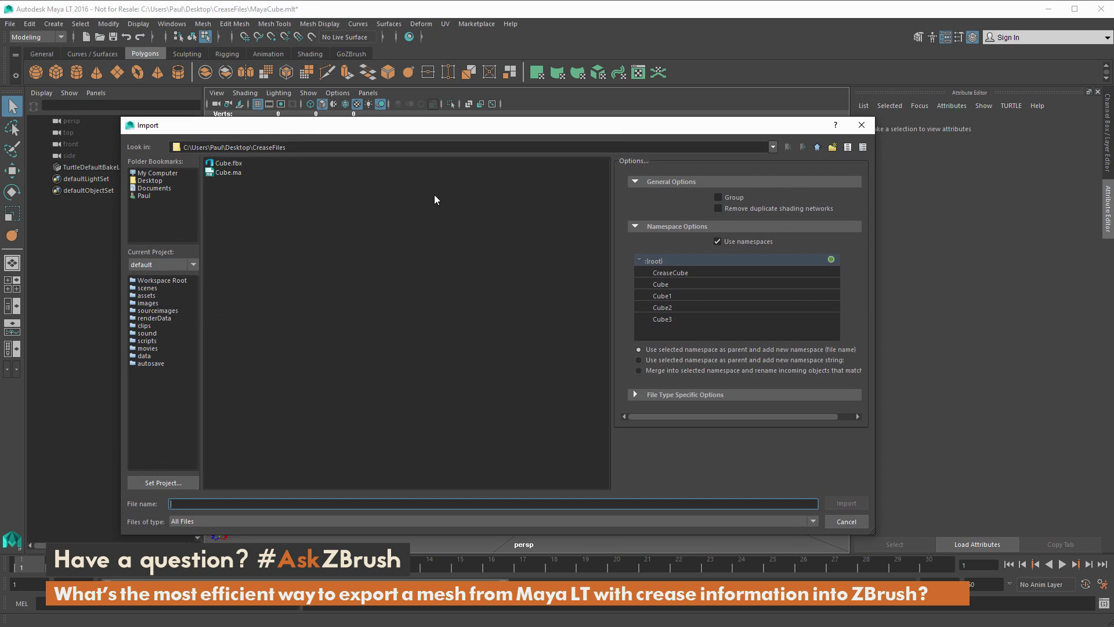
pyautogui.doubleClick(235, 164)
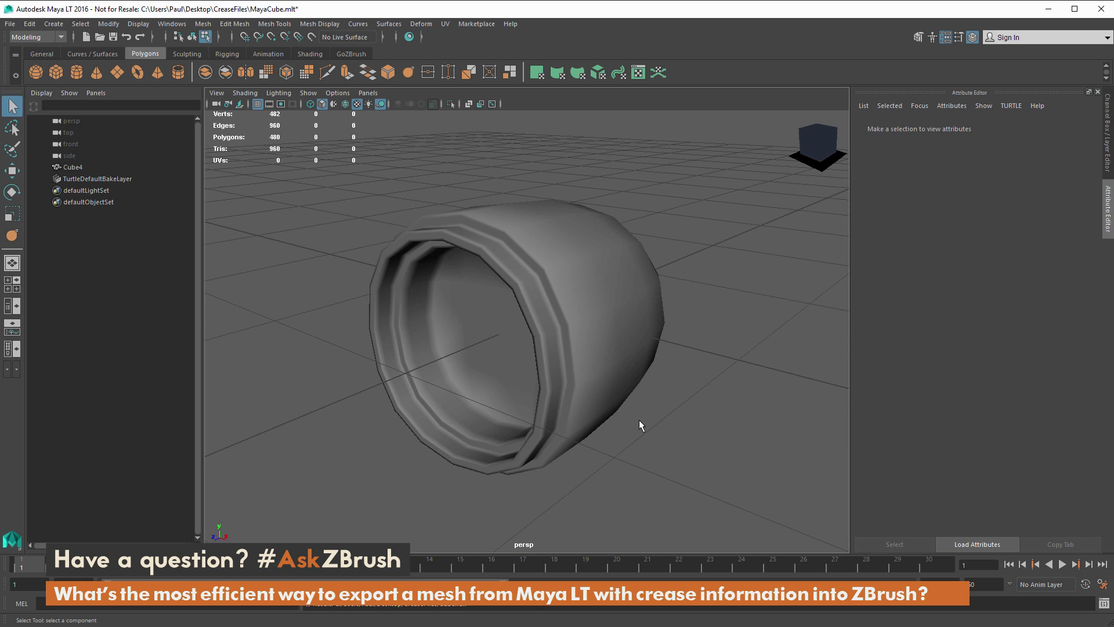
# Select an edge along the ring's top and sharpen its crease with the crease tool.
pyautogui.click(409, 72)
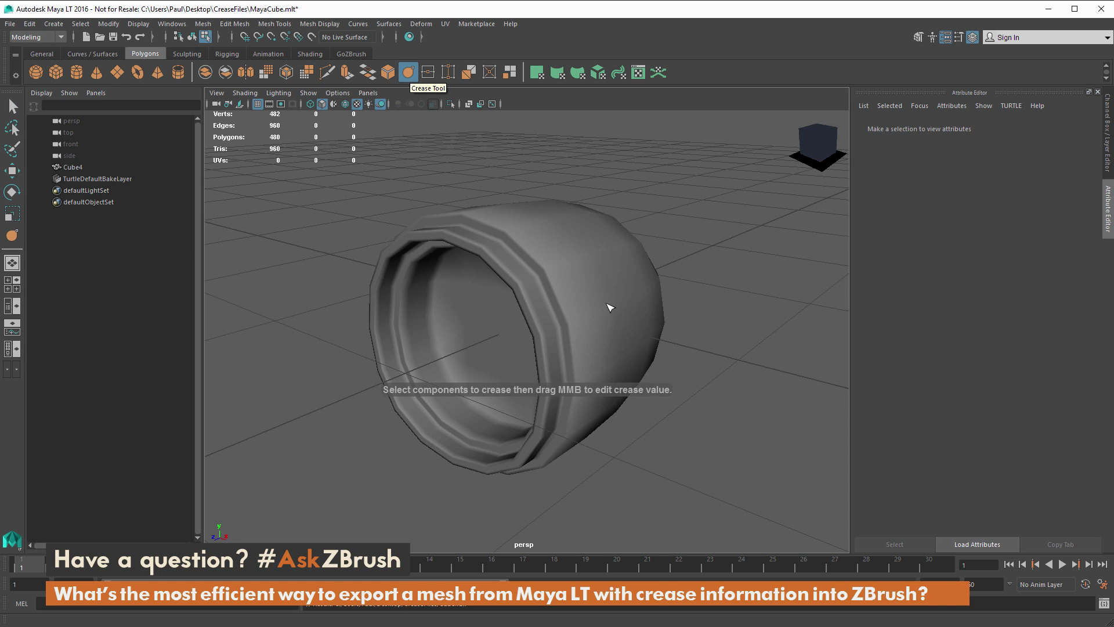
pyautogui.moveTo(607, 305); pyautogui.dragTo(609, 273, button='right')
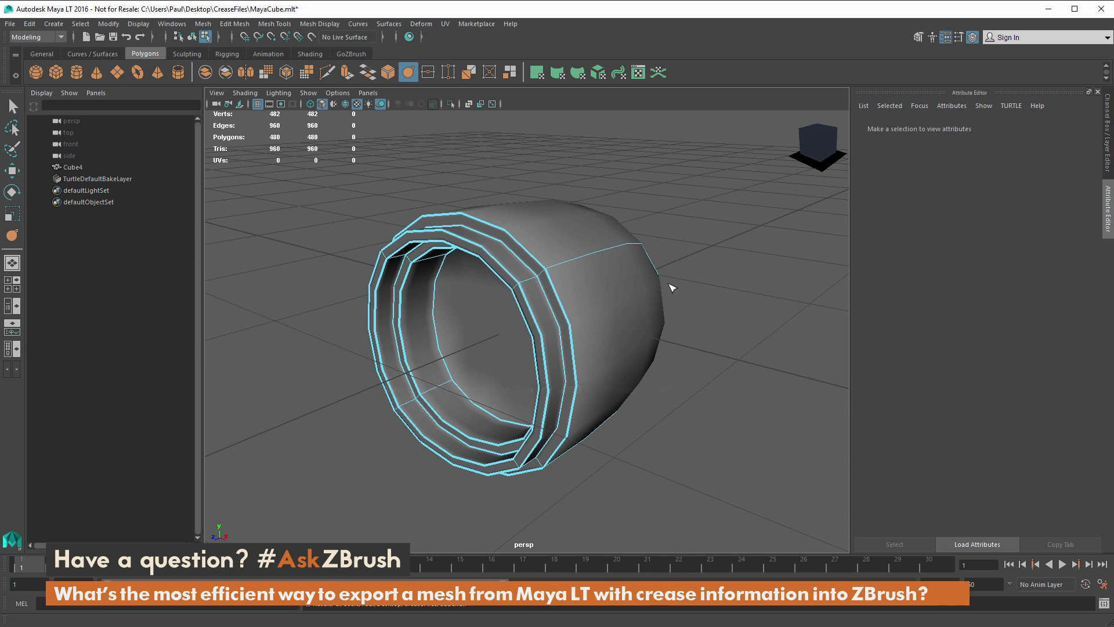
pyautogui.click(598, 259)
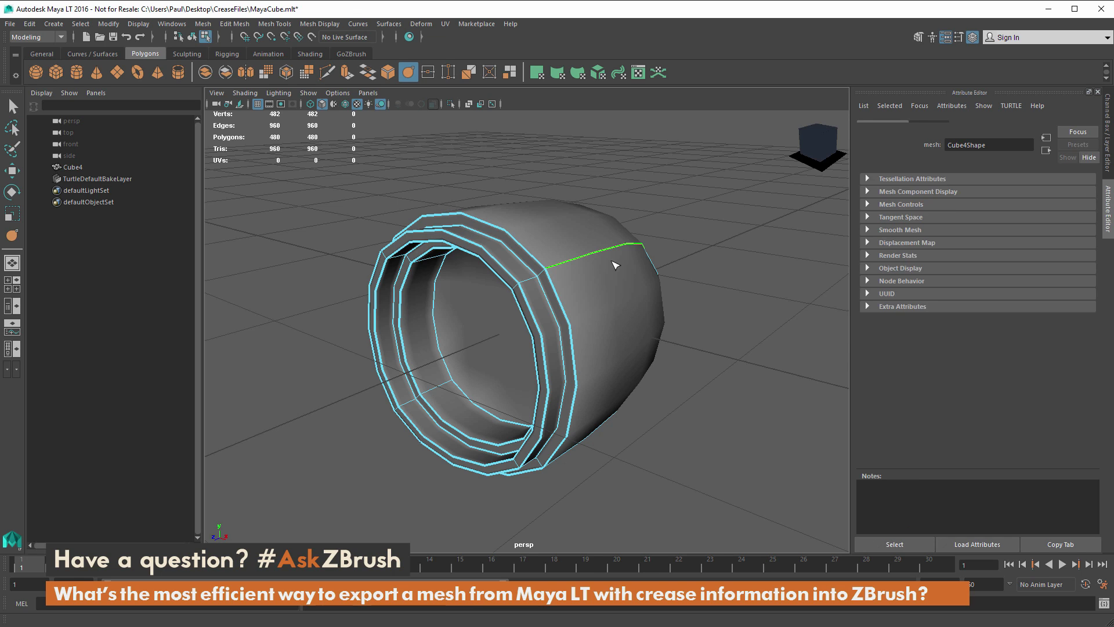
pyautogui.moveTo(663, 250); pyautogui.dragTo(1054, 281, button='middle')
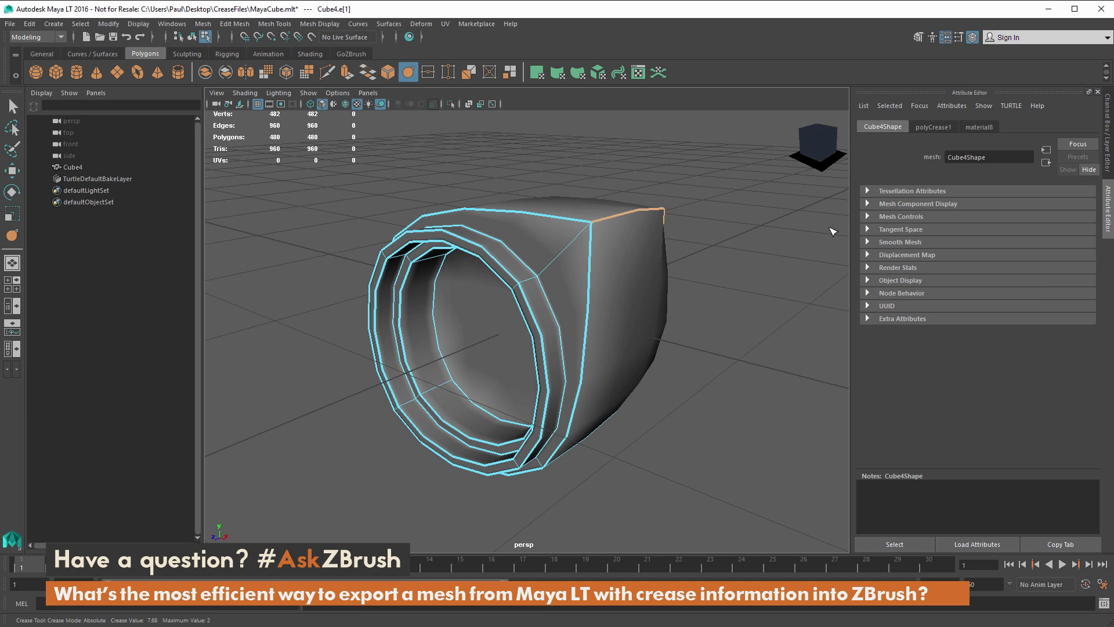
# Raise Crease[1] in polyCrease1's Edge Crease list from 7.68 to 1000.
pyautogui.click(939, 131)
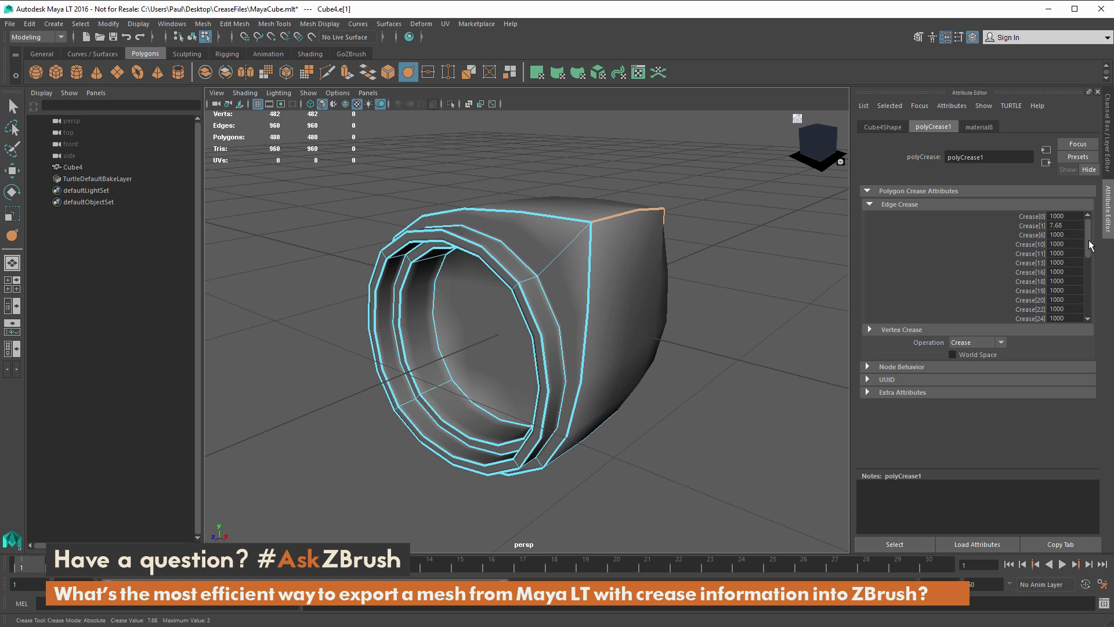
pyautogui.moveTo(1090, 245)
pyautogui.mouseDown()
pyautogui.moveTo(1089, 304)
pyautogui.moveTo(1090, 229)
pyautogui.mouseUp()
pyautogui.doubleClick(1075, 225)
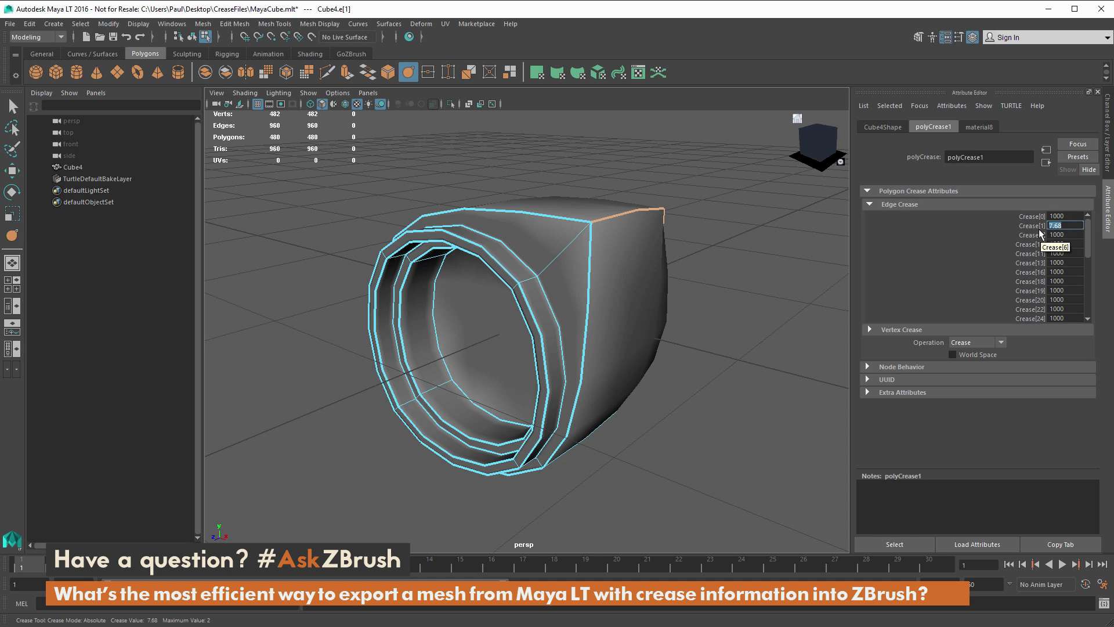
pyautogui.write('1000')
pyautogui.press('Return')
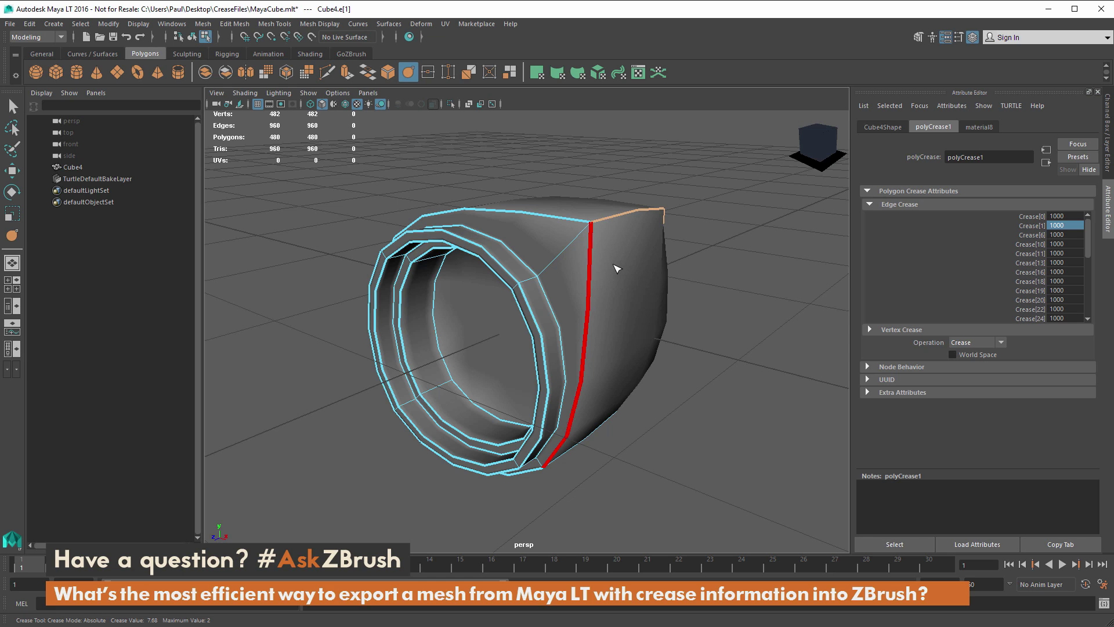
pyautogui.rightClick(613, 268)
# Select the whole ring and open Export Selection options with FBX export as the file type.
pyautogui.click(616, 339)
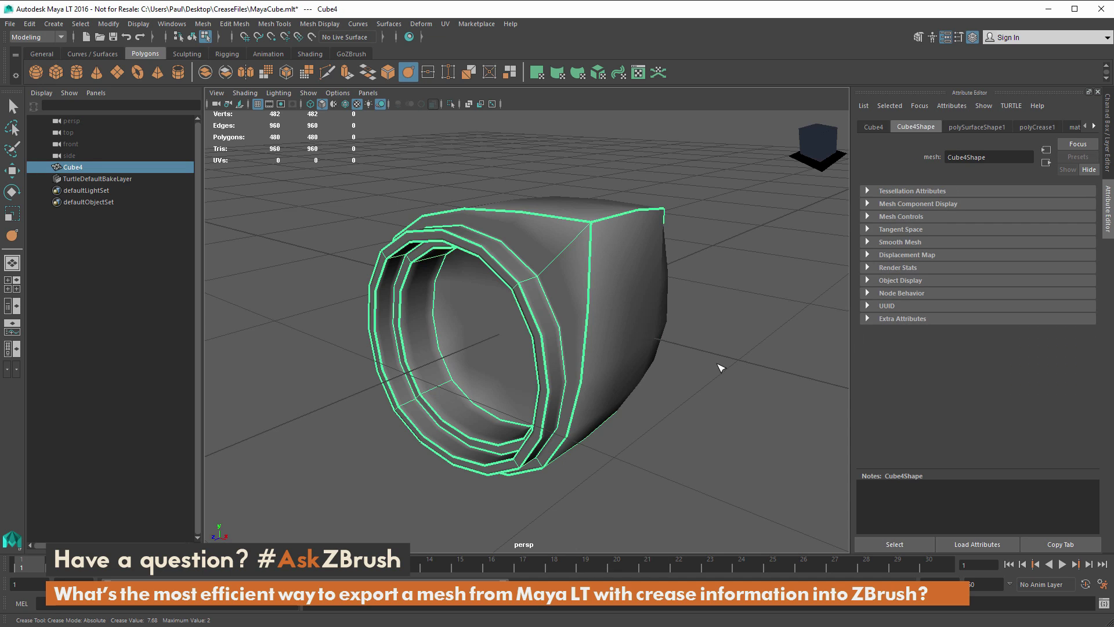
pyautogui.click(10, 24)
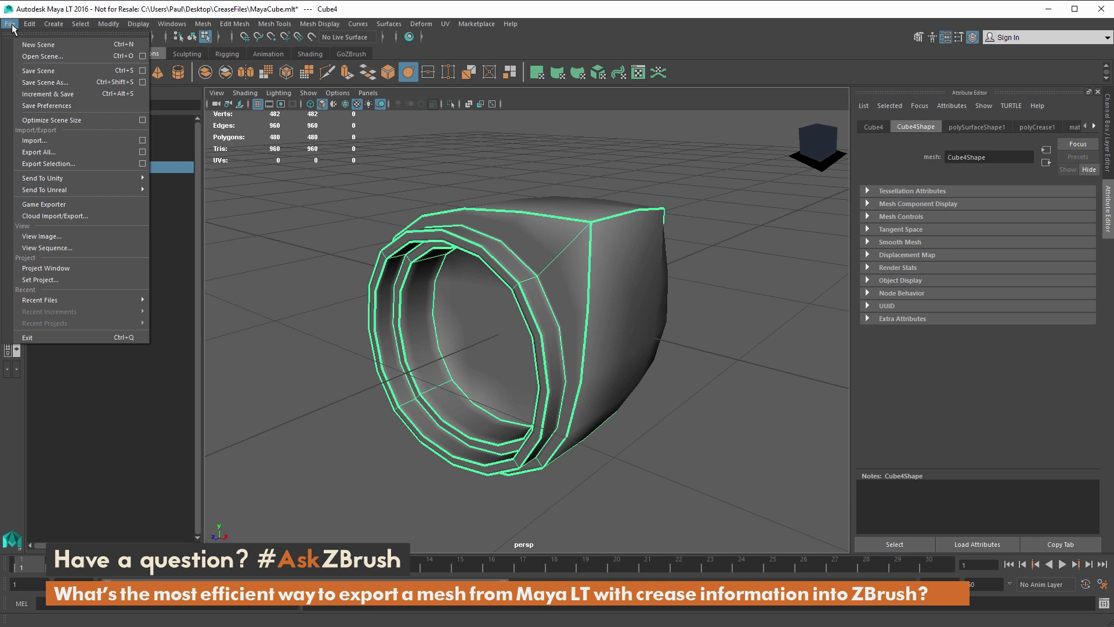
pyautogui.click(142, 164)
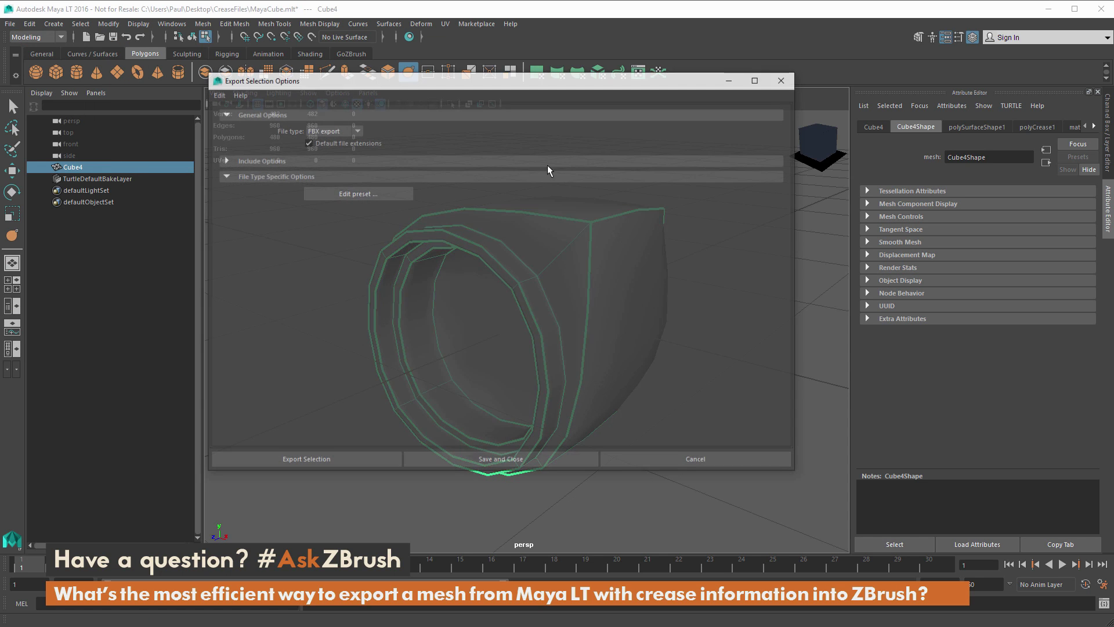
pyautogui.click(357, 130)
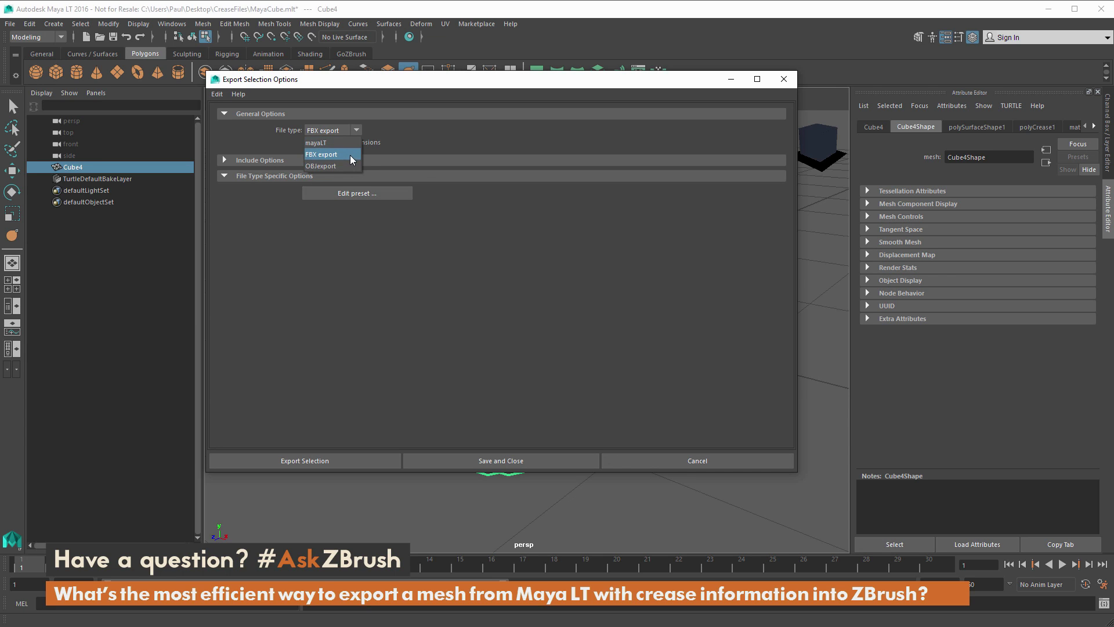
pyautogui.click(352, 155)
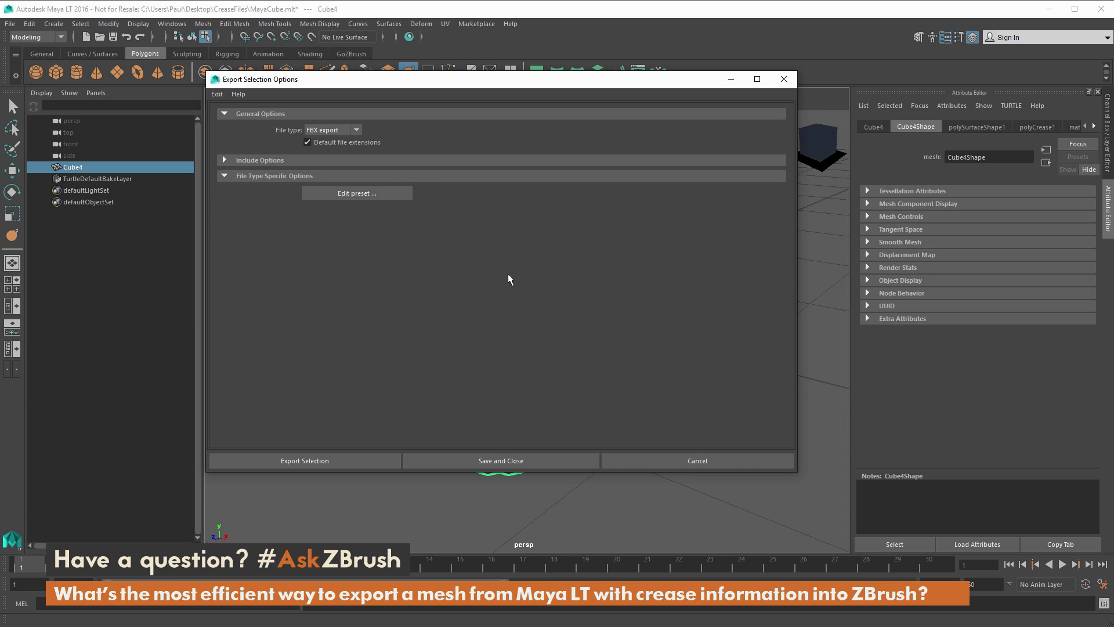
# In the FBX export preset's file format settings, keep Binary and set Version to FBX 2014/2015.
pyautogui.click(357, 193)
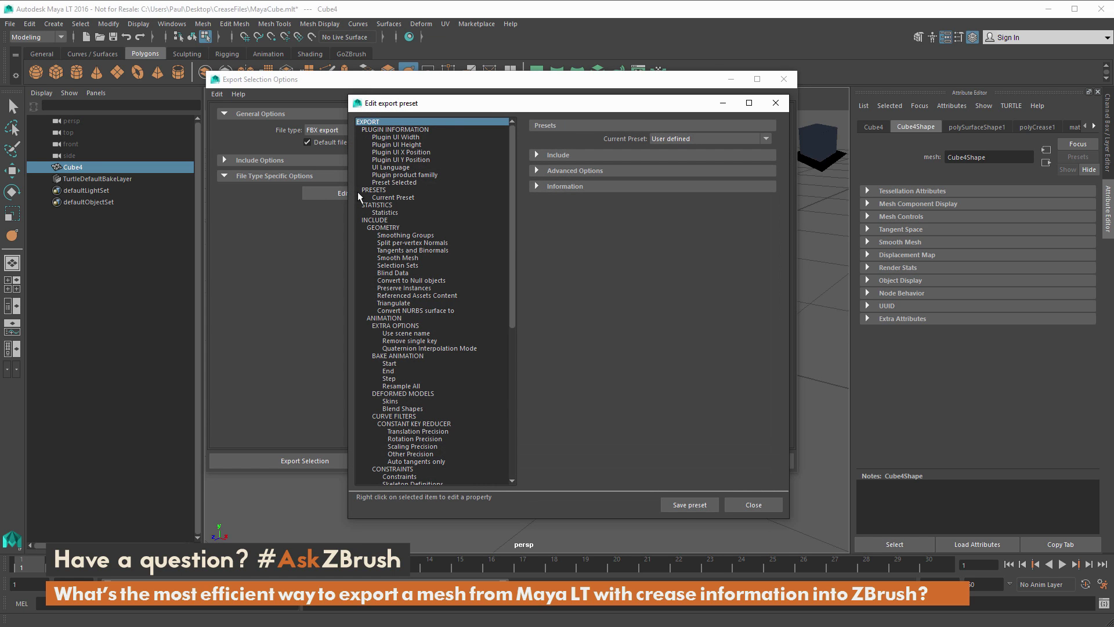
pyautogui.click(537, 171)
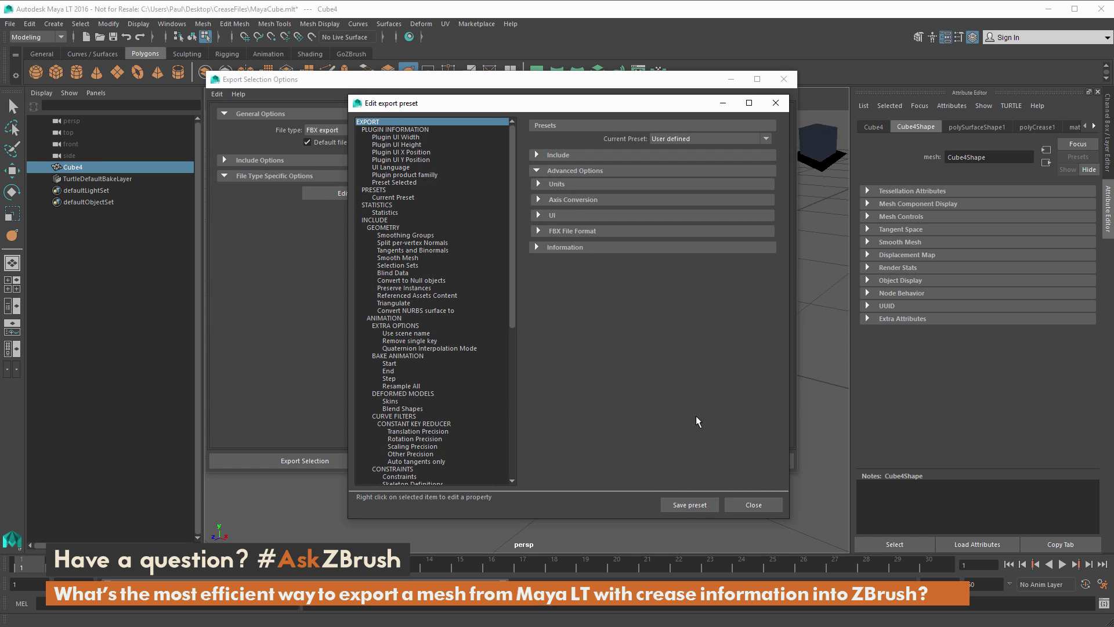
pyautogui.click(539, 231)
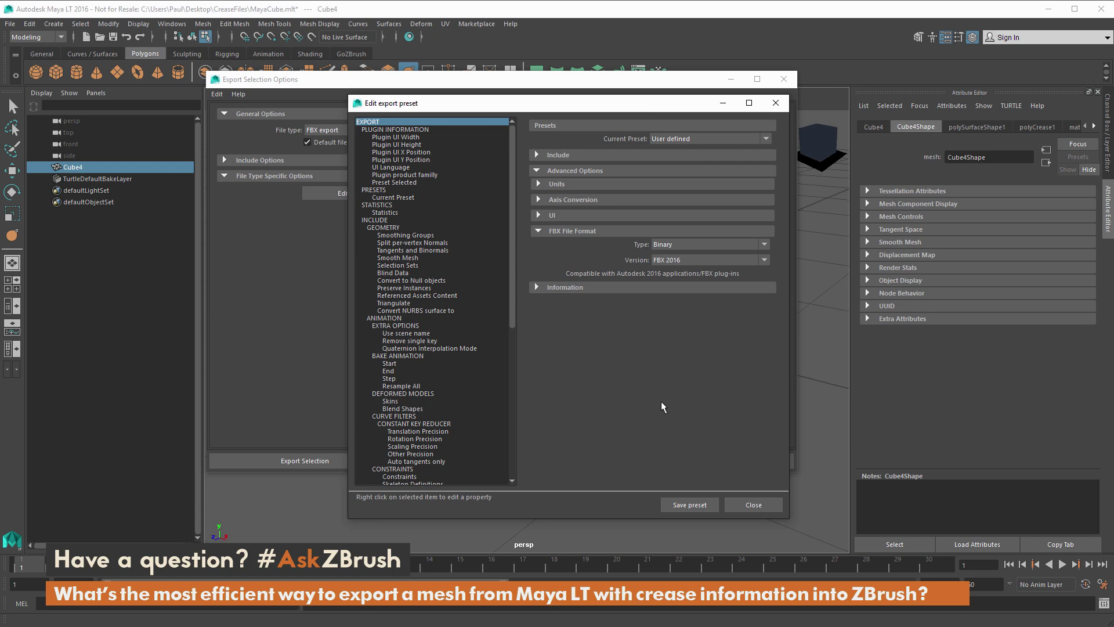
pyautogui.click(764, 244)
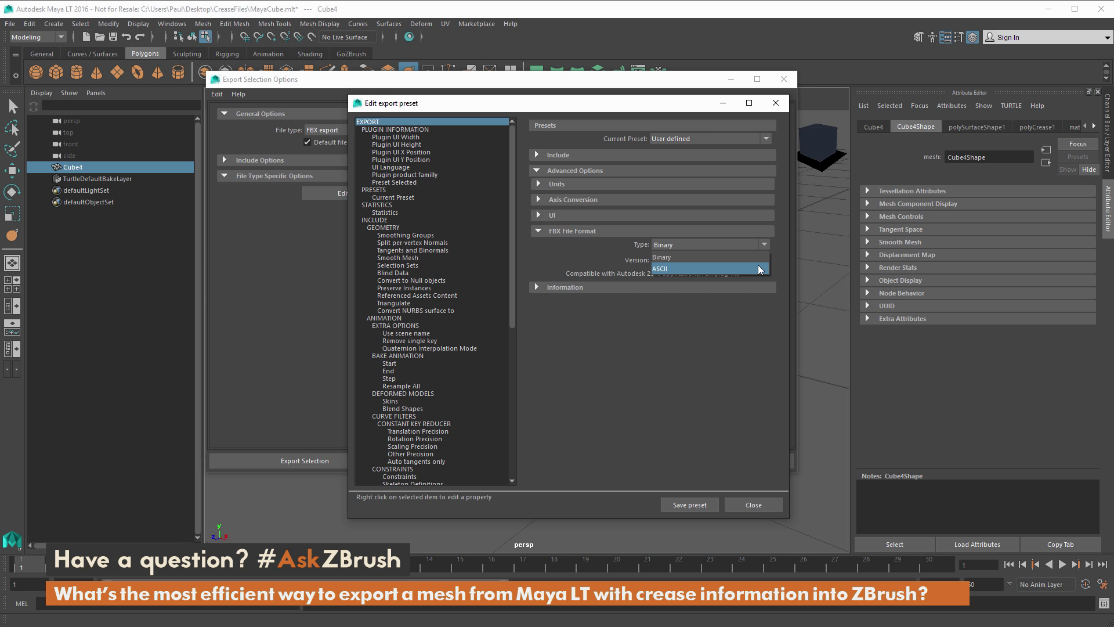
pyautogui.click(761, 257)
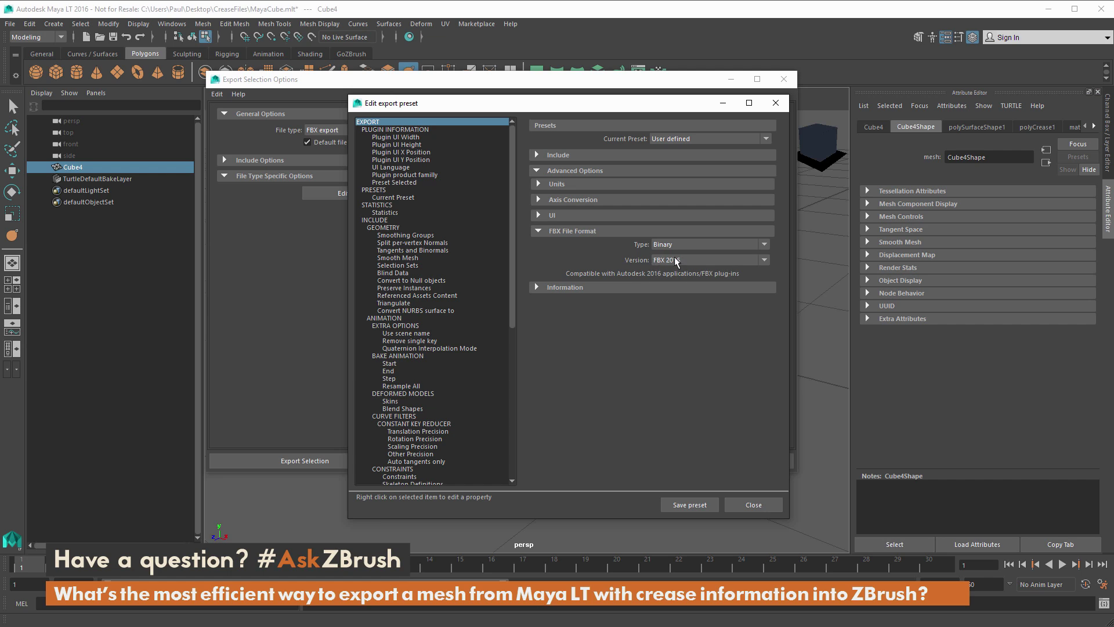
pyautogui.click(764, 262)
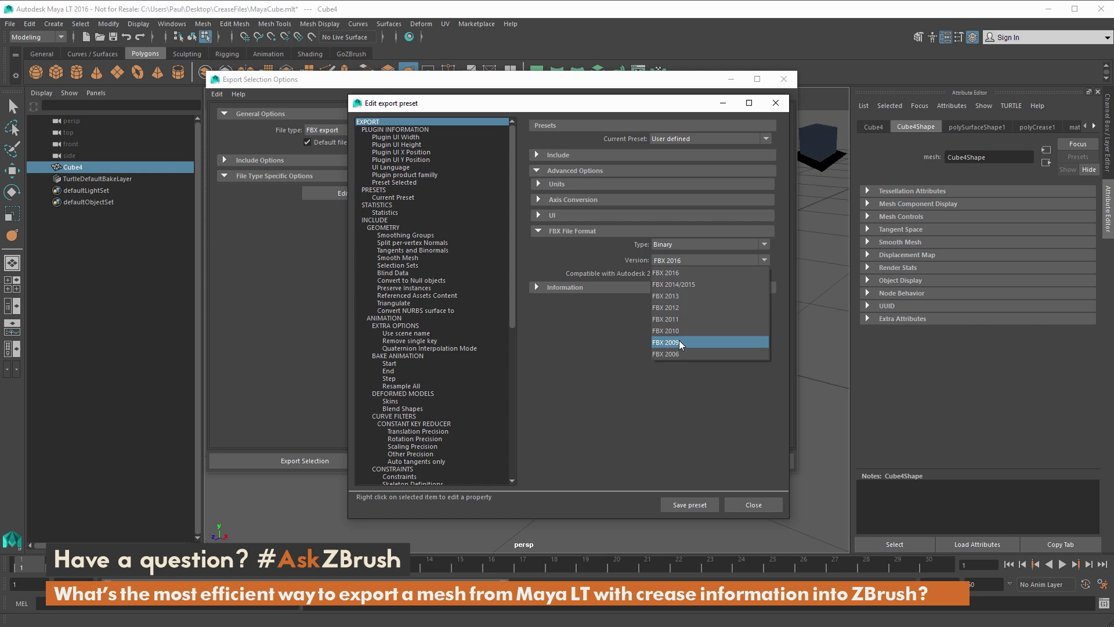
pyautogui.click(676, 285)
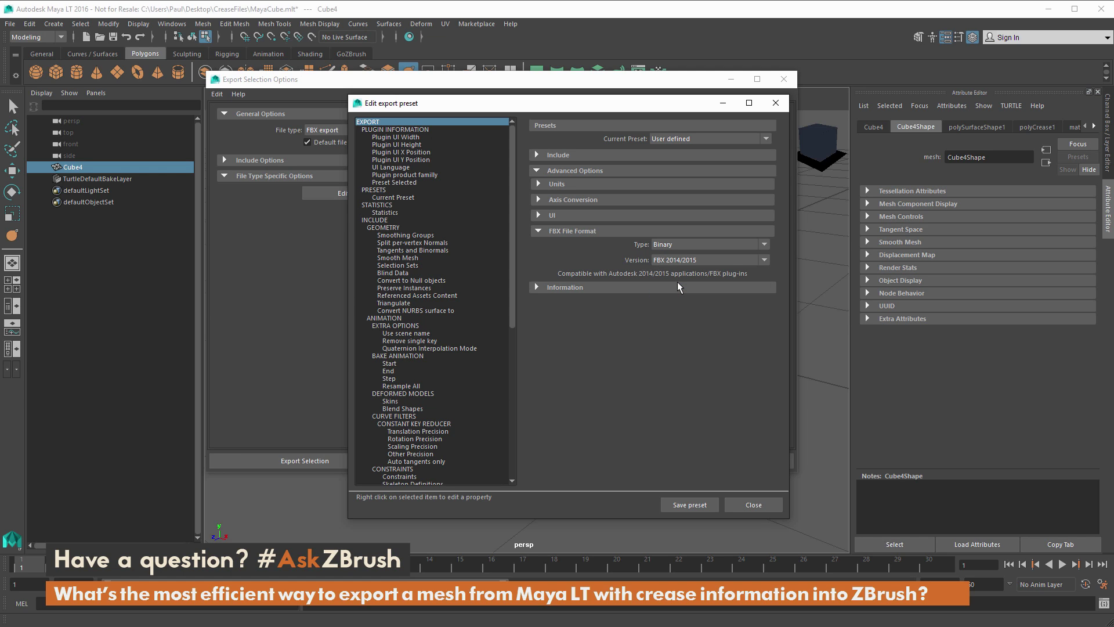
# Save the FBX settings as preset 'ZBrush', overwriting the existing one.
pyautogui.click(688, 505)
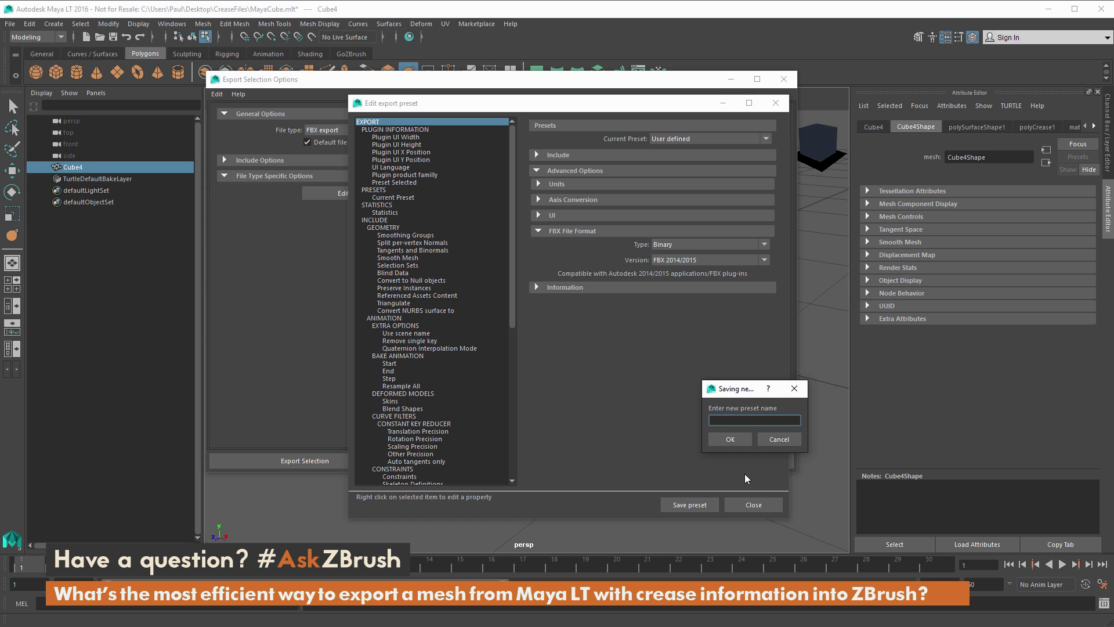
pyautogui.write('ZBrush')
pyautogui.press('Return')
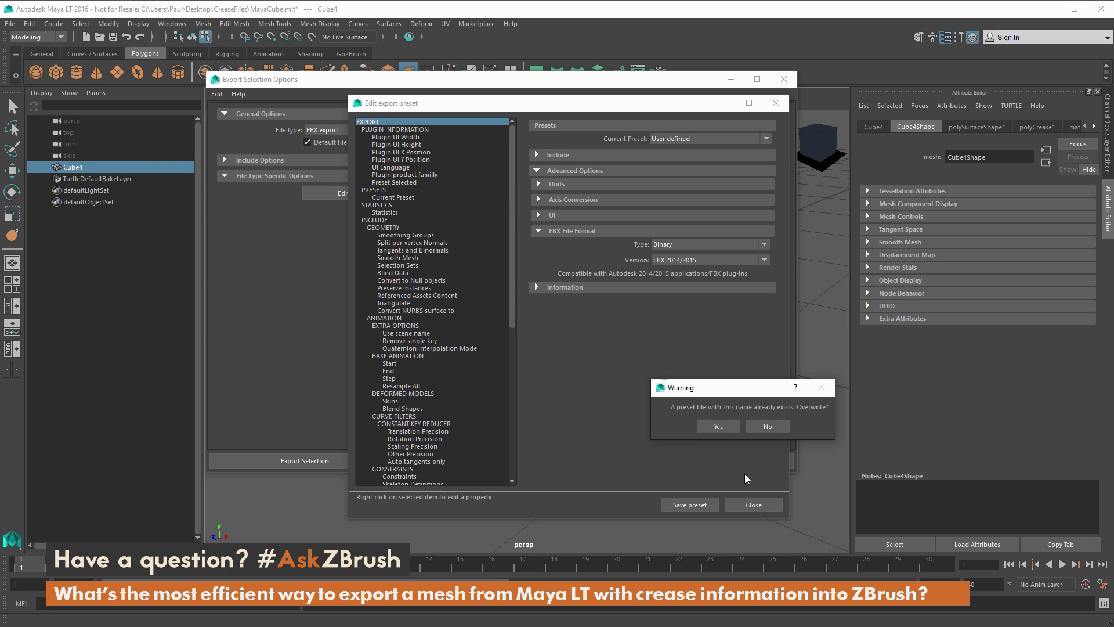
pyautogui.click(722, 426)
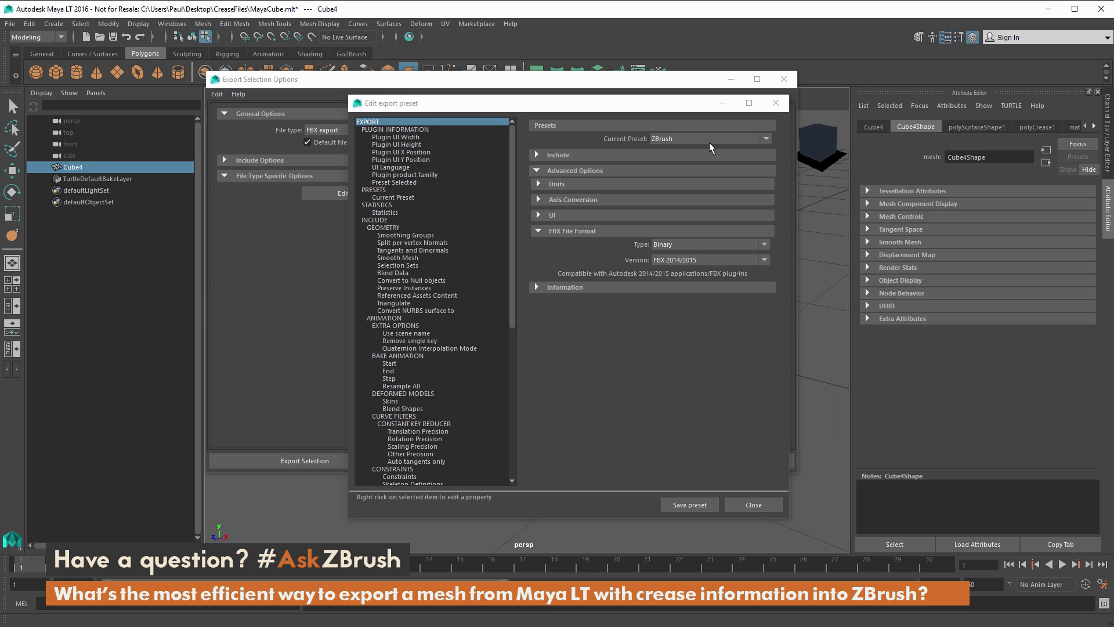
# Make ZBrush the current preset and close the preset editor.
pyautogui.click(766, 138)
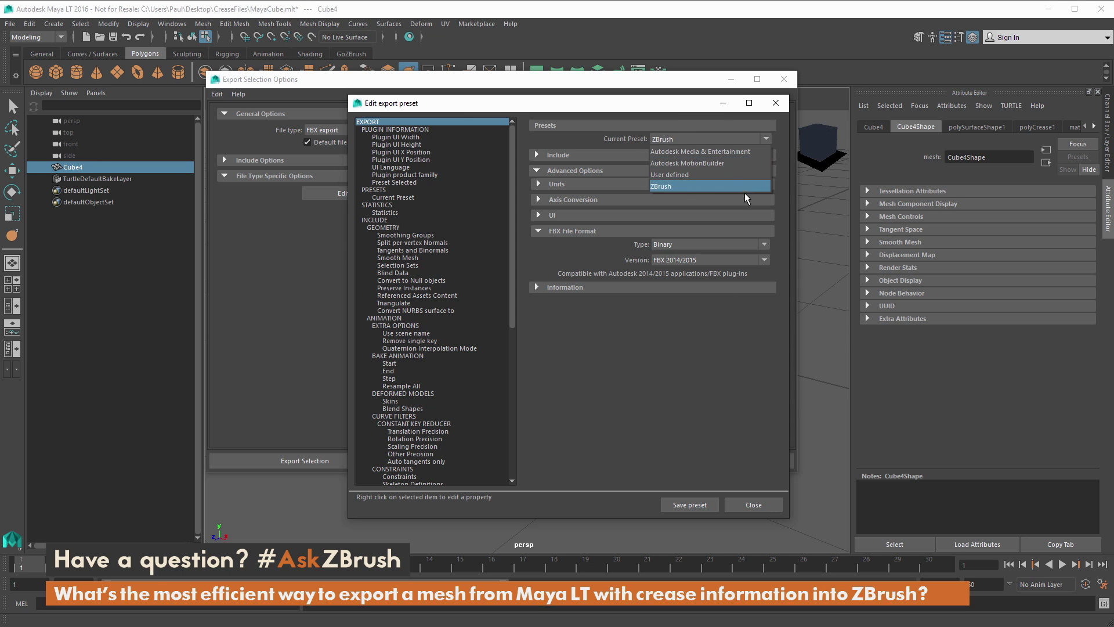
pyautogui.click(733, 174)
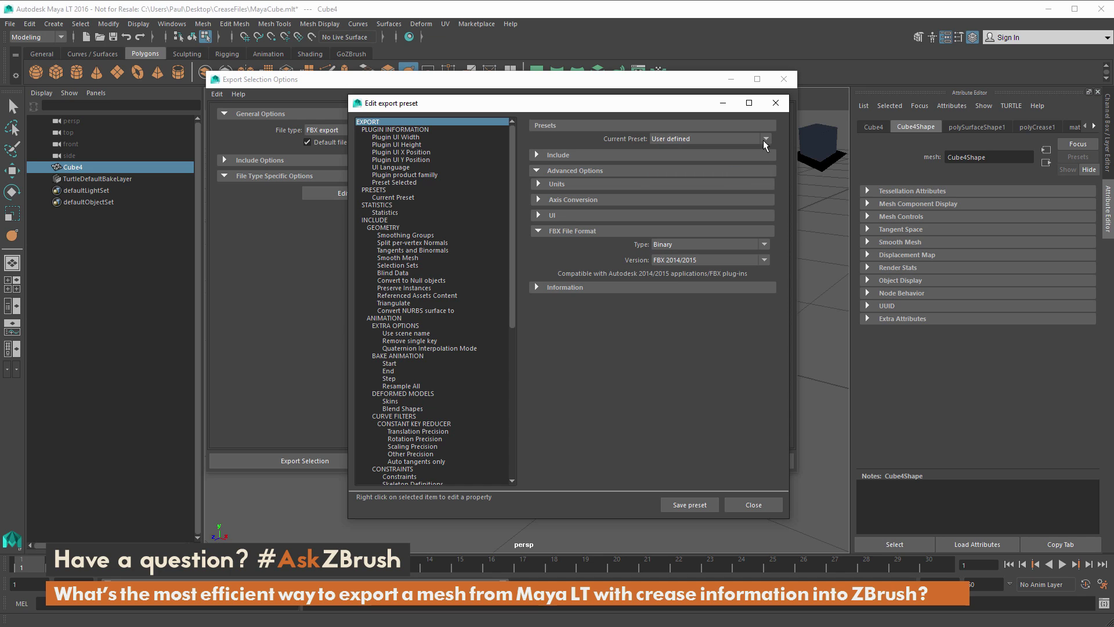
pyautogui.click(763, 140)
pyautogui.click(735, 187)
pyautogui.click(761, 505)
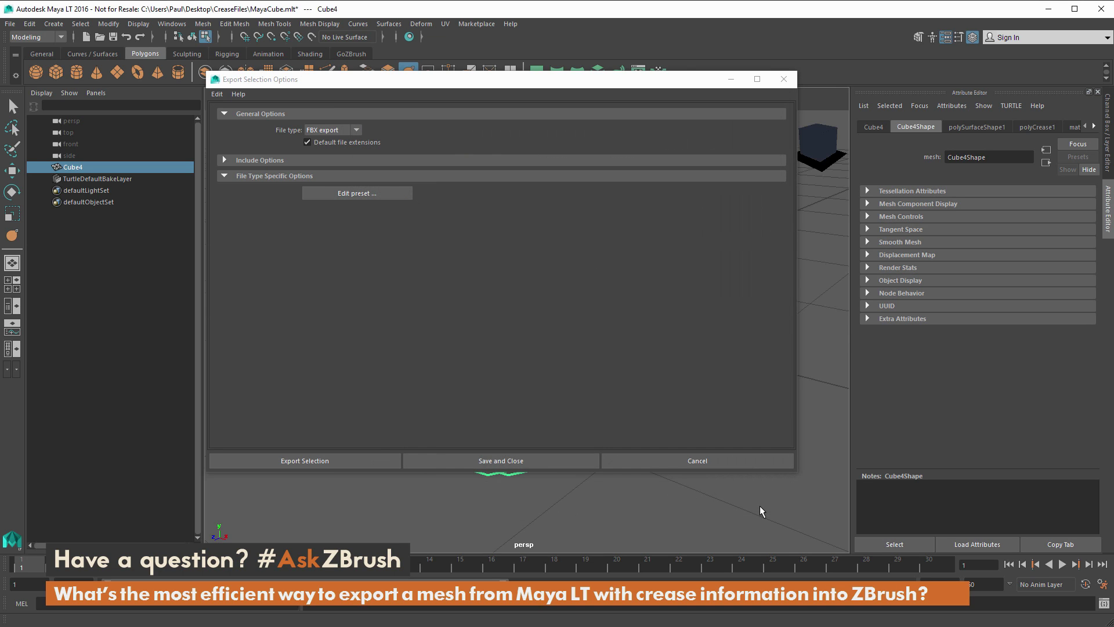
# Export the selected ring to CreaseFiles as the FBX file MayaCube.
pyautogui.click(369, 460)
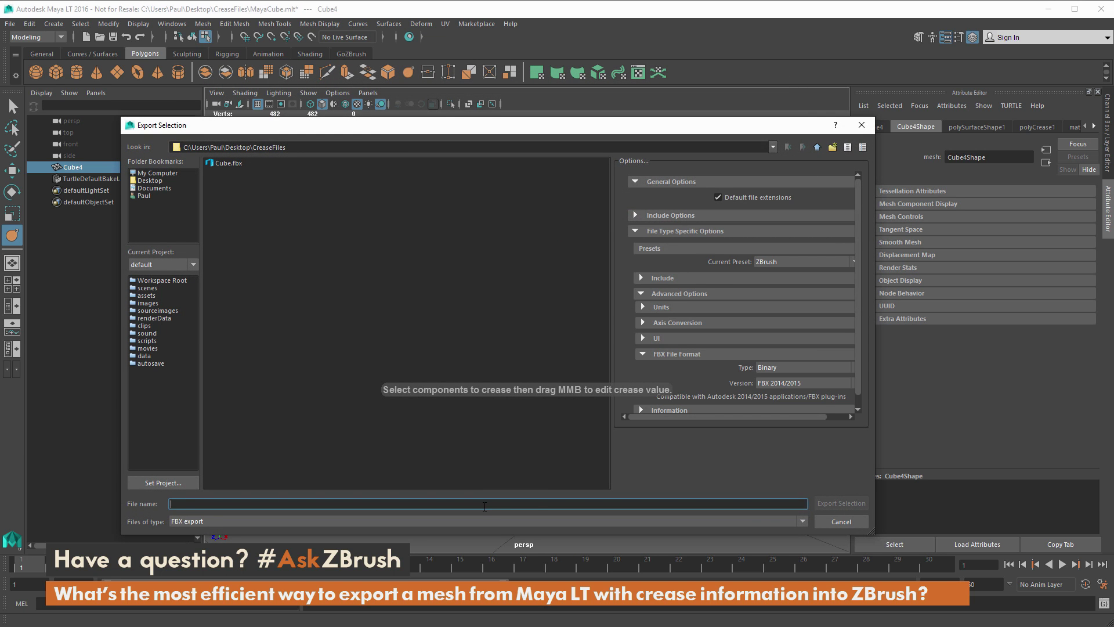
pyautogui.write('MayaC')
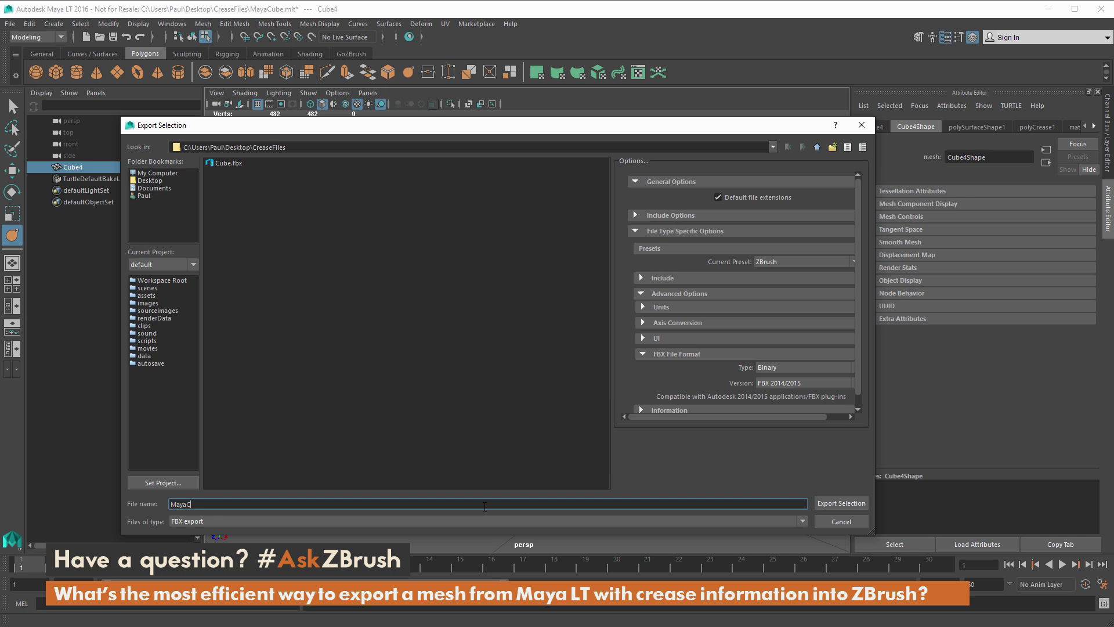
pyautogui.write('ube')
pyautogui.press('Return')
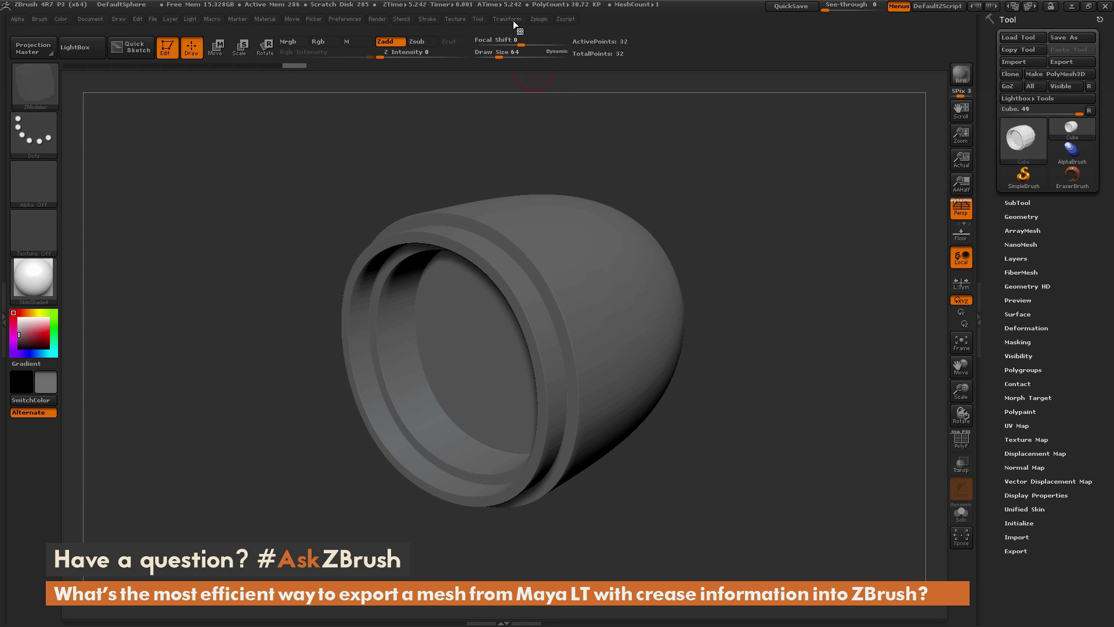
# Import MayaCube.fbx through the FBX ExportImport plugin as a new Cube4 tool.
pyautogui.click(539, 19)
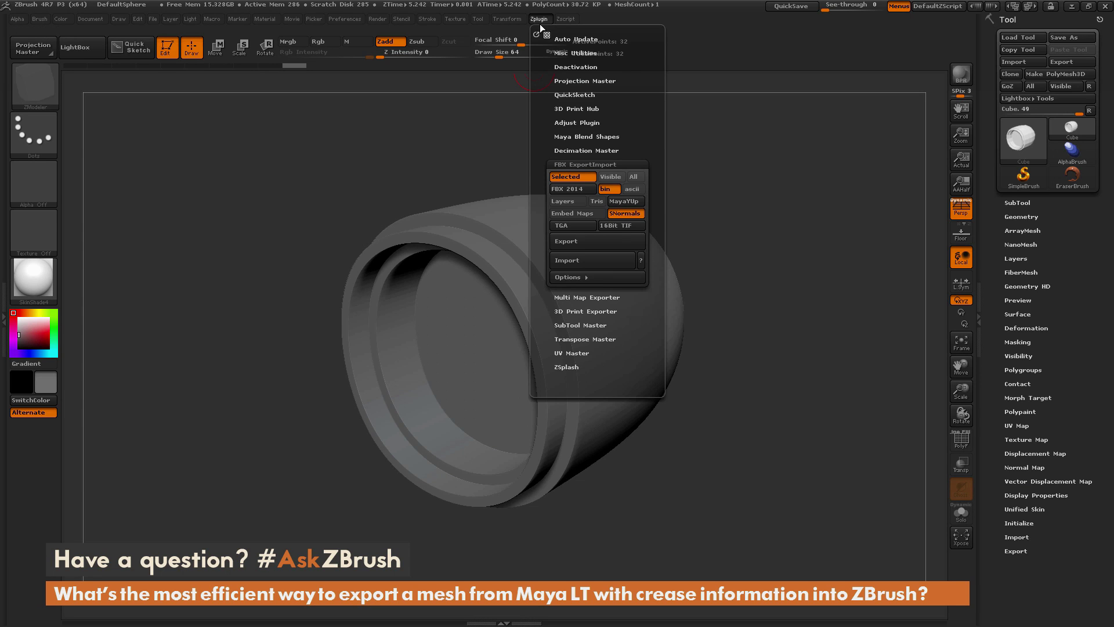
pyautogui.click(597, 260)
pyautogui.click(155, 95)
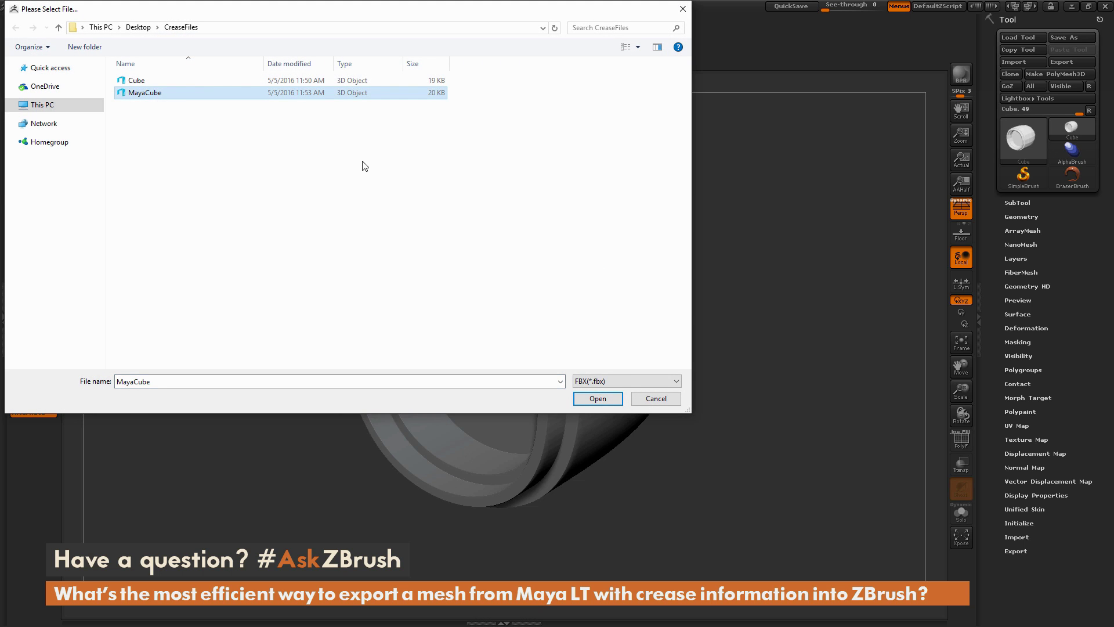
pyautogui.click(598, 398)
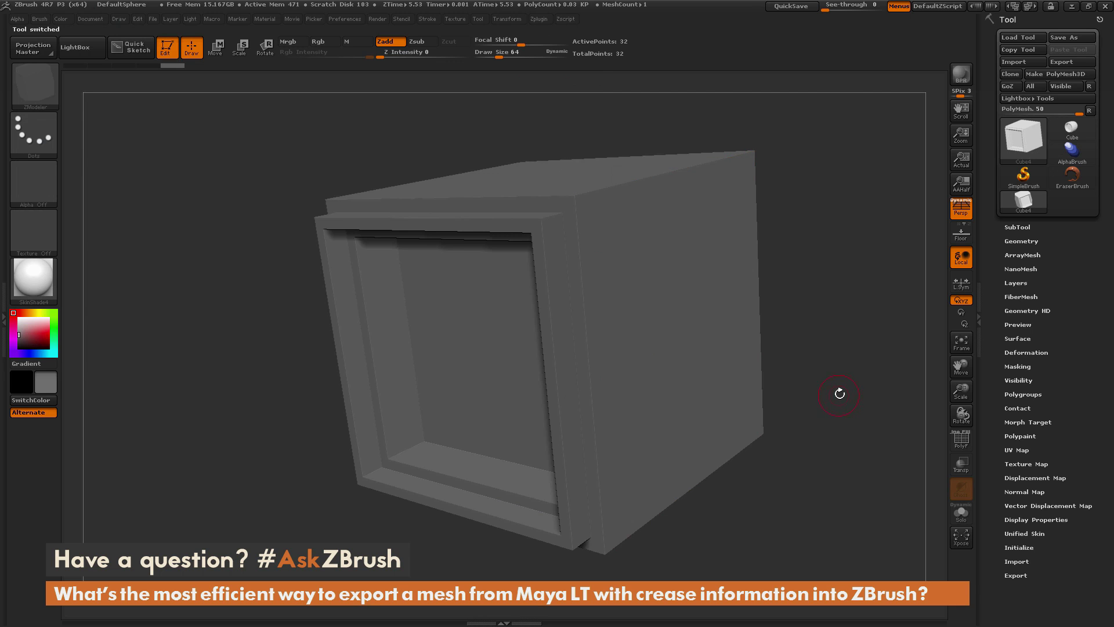
# With the wireframe shown, smooth the ring via Dynamic Subdiv SmoothSubdiv 5 and inspect the sharp creases.
pyautogui.press('shift')
pyautogui.hotkey('shift', 'f')
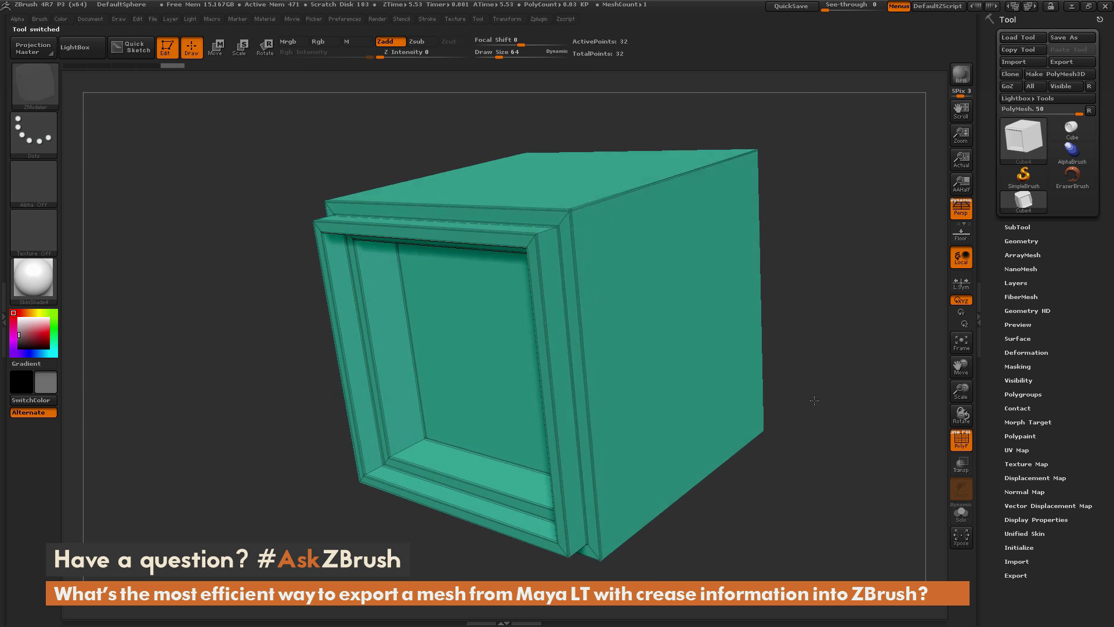
pyautogui.moveTo(812, 397)
pyautogui.mouseDown()
pyautogui.moveTo(765, 389)
pyautogui.moveTo(760, 402)
pyautogui.moveTo(778, 410)
pyautogui.mouseUp()
pyautogui.press('b')
pyautogui.press('z')
pyautogui.press('m')
pyautogui.press('d')
pyautogui.press('shift')
pyautogui.click(1026, 242)
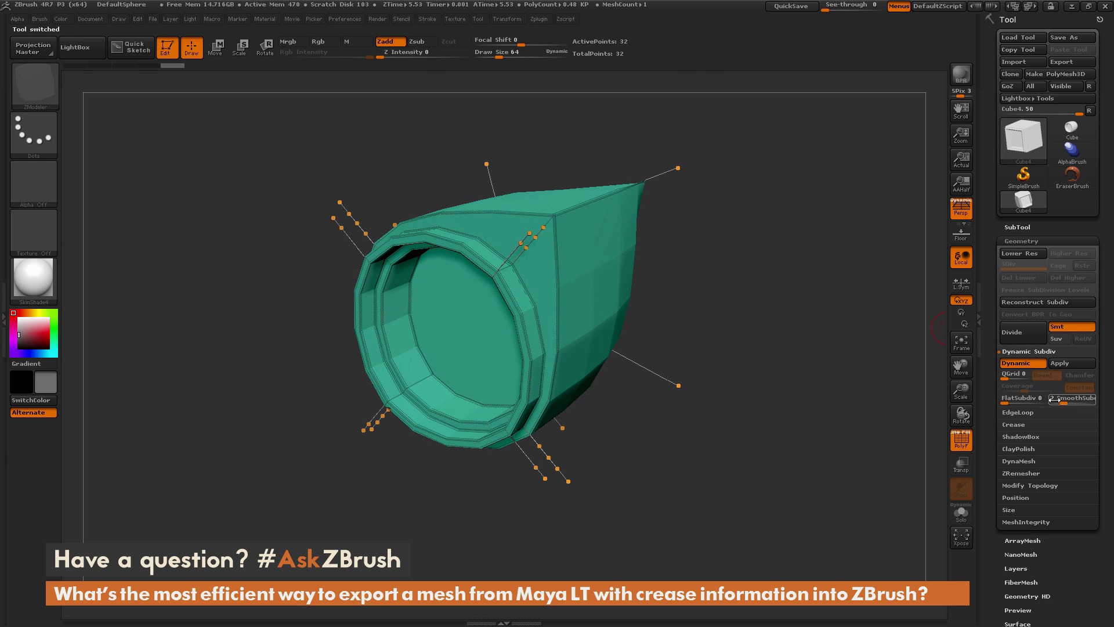
pyautogui.moveTo(1051, 400); pyautogui.dragTo(1080, 401)
pyautogui.moveTo(734, 420)
pyautogui.mouseDown()
pyautogui.moveTo(733, 401)
pyautogui.moveTo(753, 420)
pyautogui.moveTo(708, 455)
pyautogui.moveTo(740, 409)
pyautogui.mouseUp()
pyautogui.hotkey('shift', 'f')
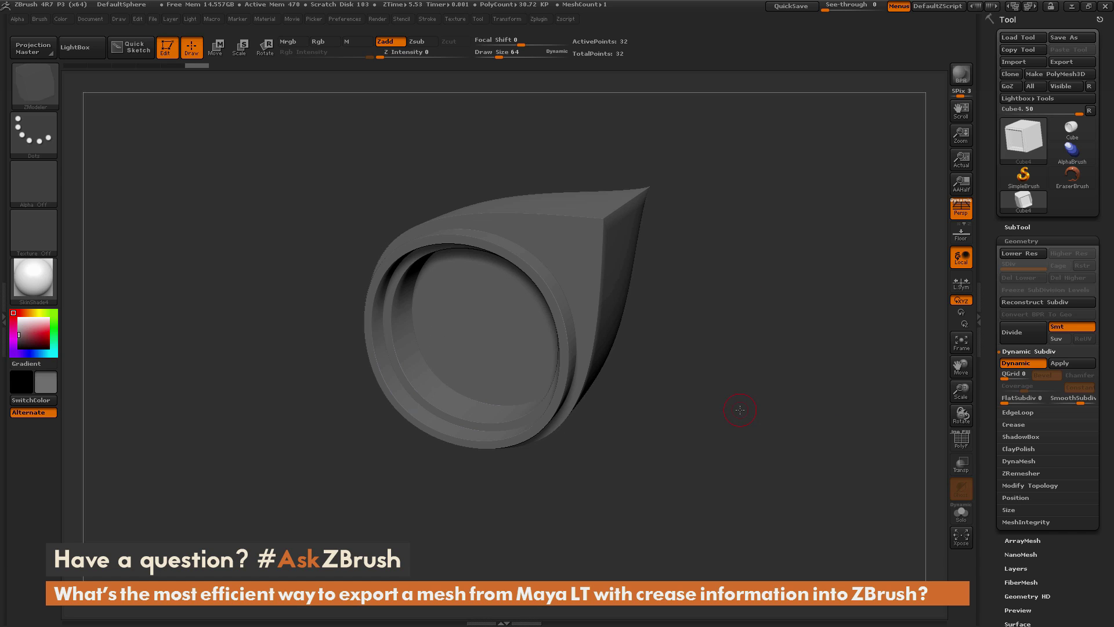